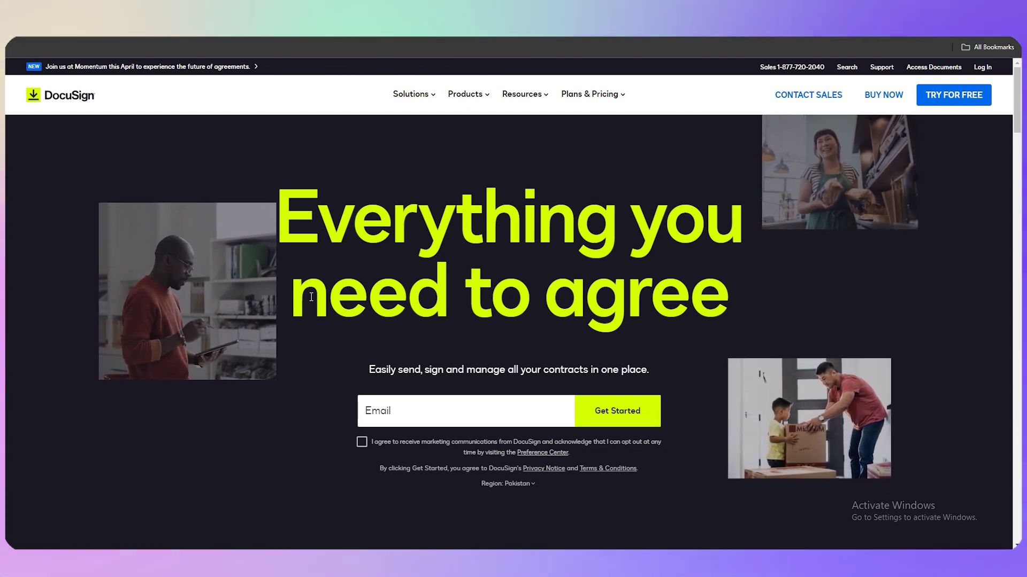
Look over the homepage, including its email sign-up form and the featured video section
scroll(251, 230, down, 6)
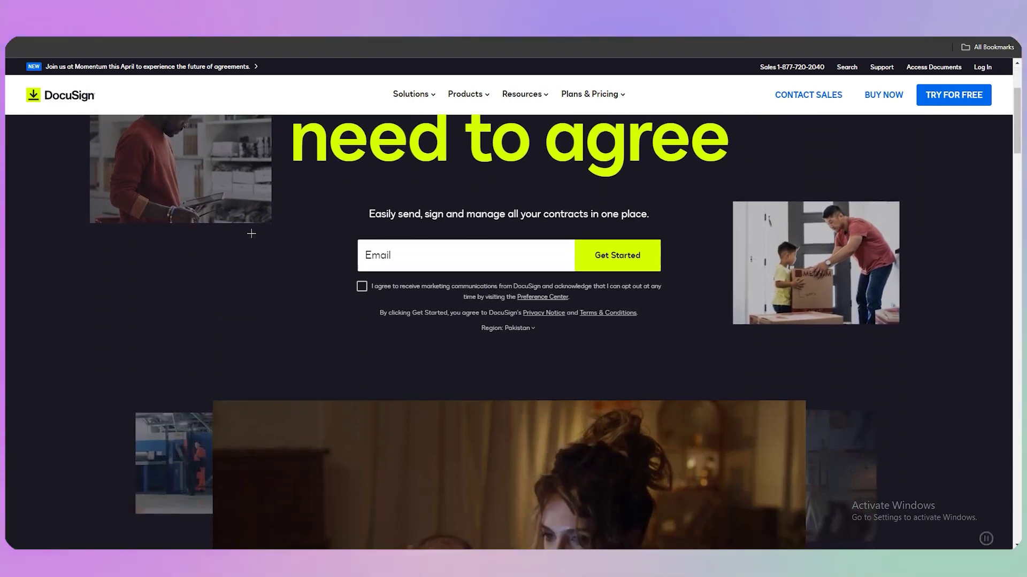
scroll(255, 210, down, 1)
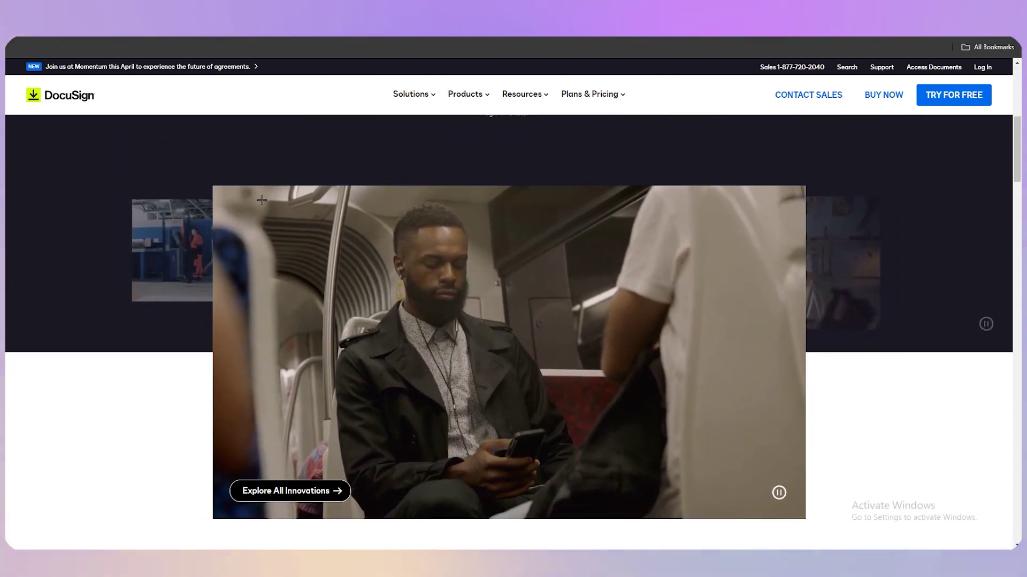
scroll(262, 263, up, 2)
scroll(279, 254, down, 1)
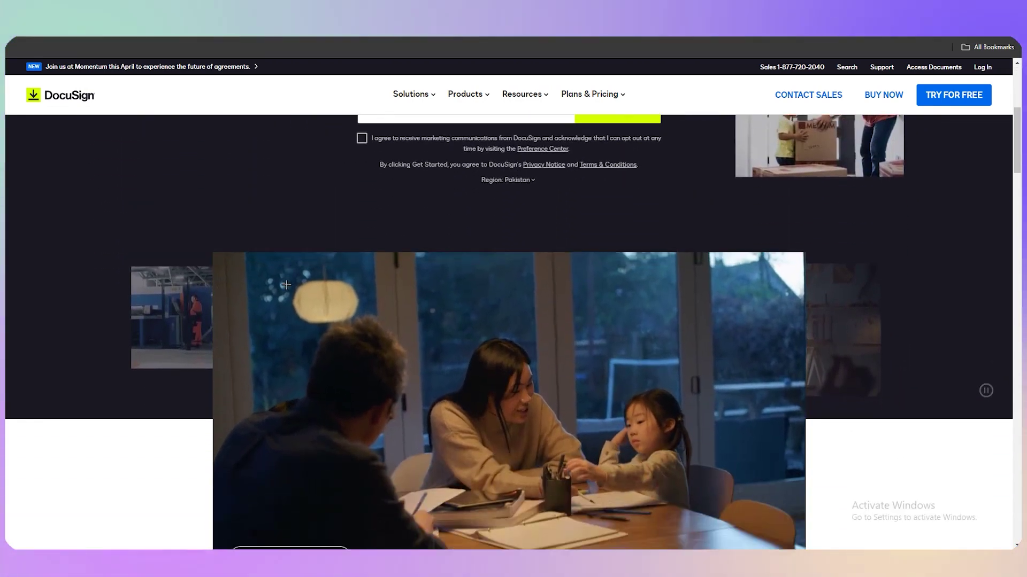
scroll(279, 254, up, 3)
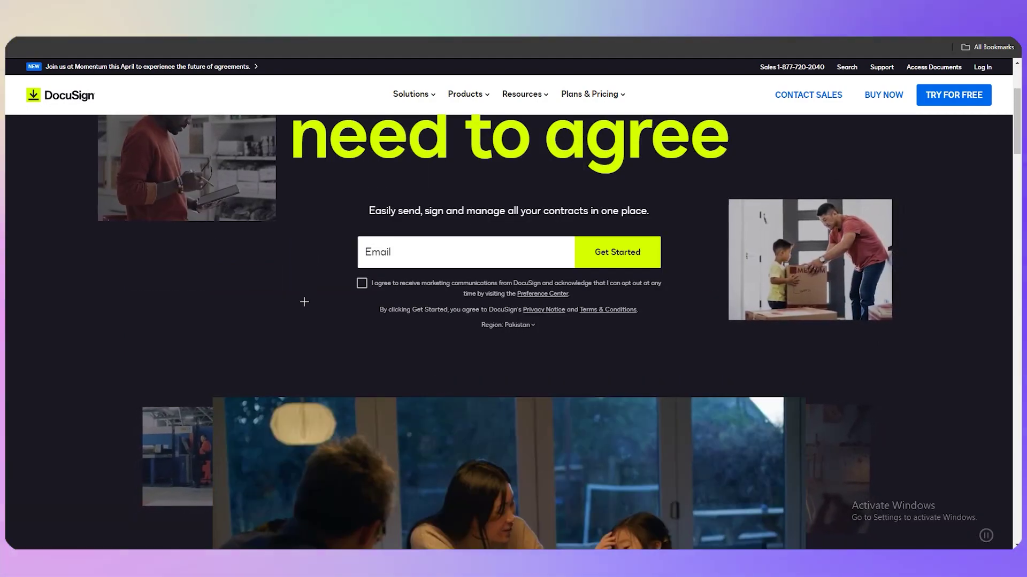
scroll(304, 299, up, 3)
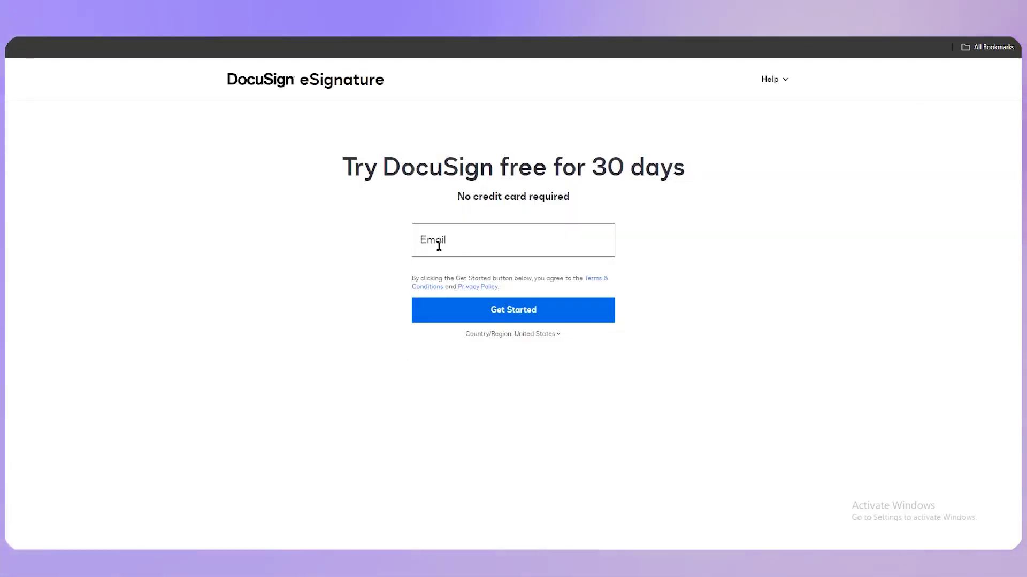
Activate the email field of the 30-day free trial sign-up form
click(439, 246)
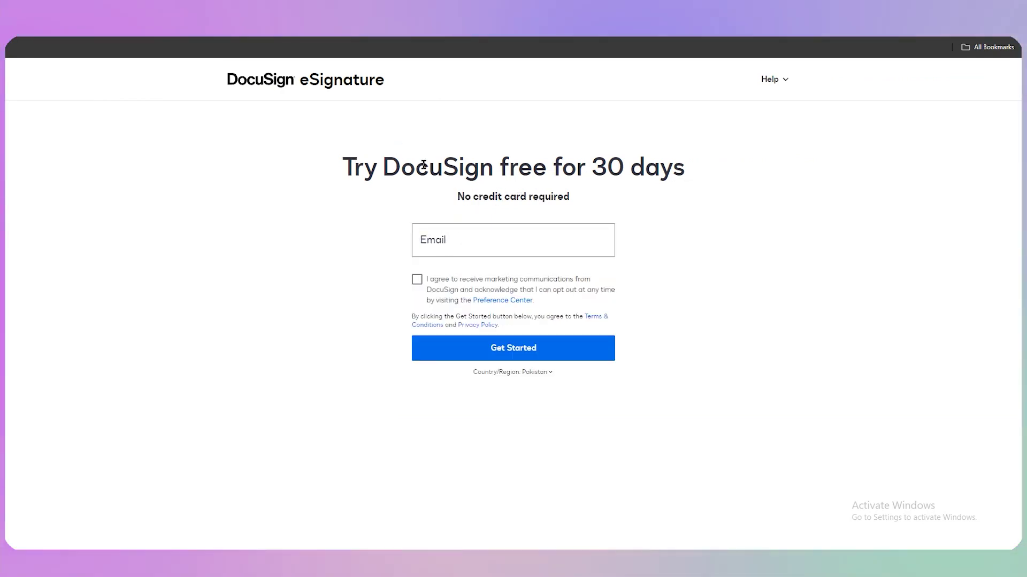
click(432, 254)
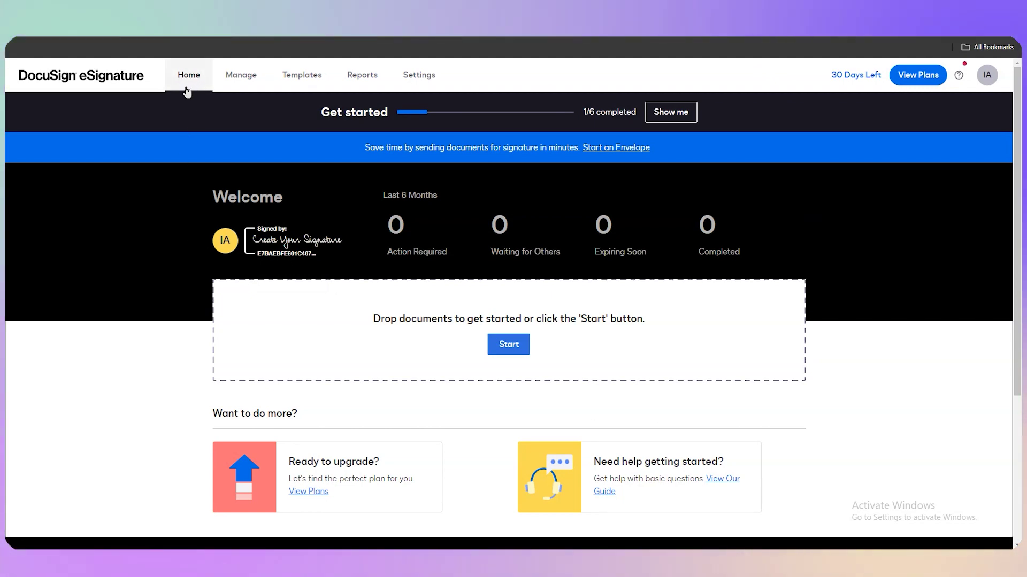
Look over the home dashboard, the Manage inbox with its envelope folders, and the Templates page
scroll(882, 284, down, 2)
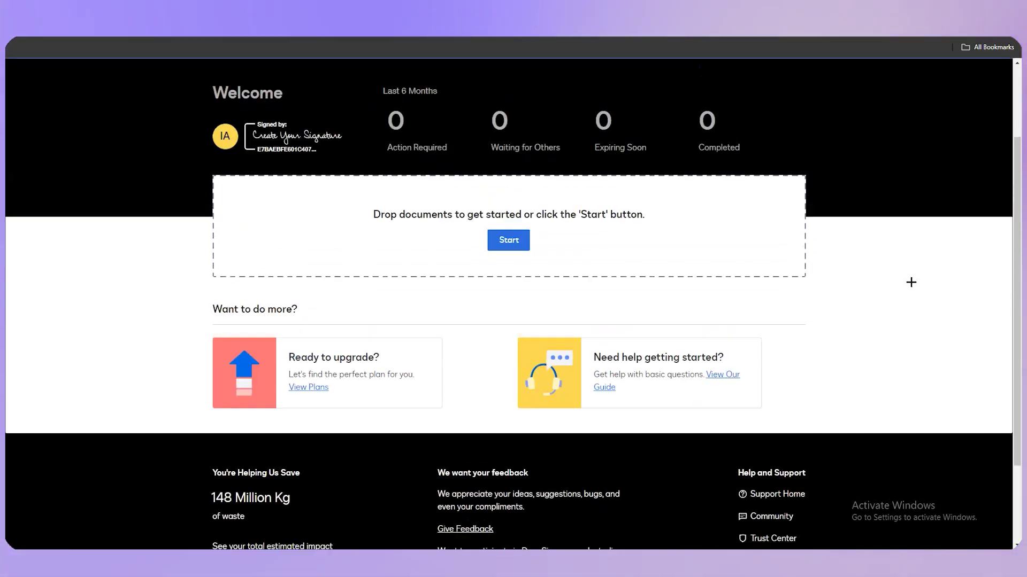
scroll(910, 283, up, 2)
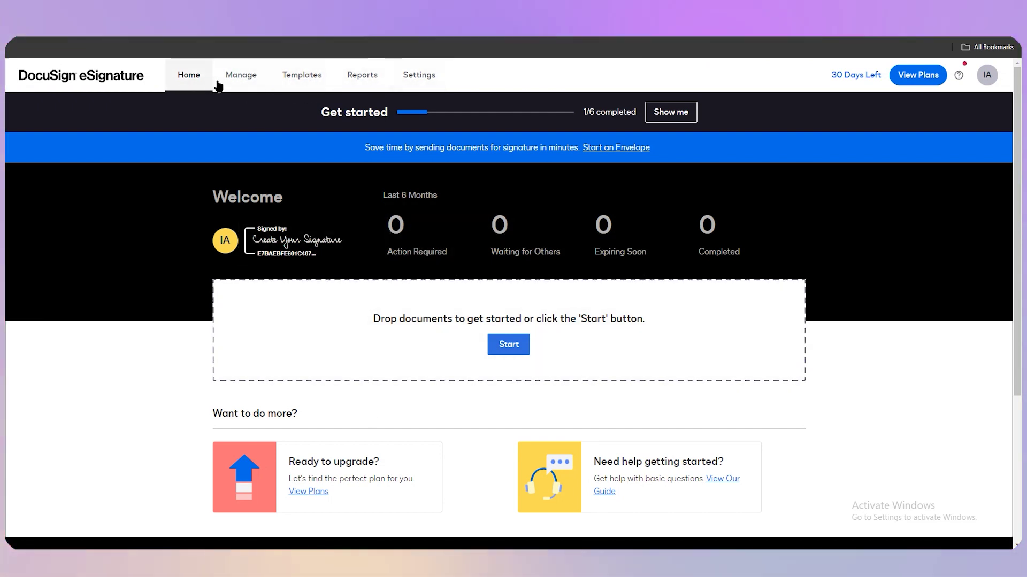
click(230, 81)
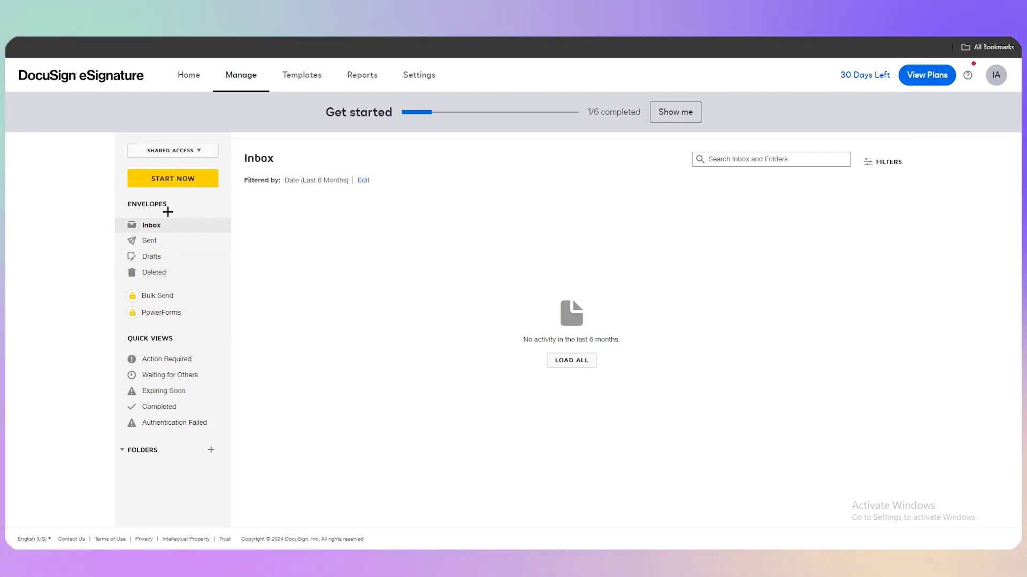
click(303, 86)
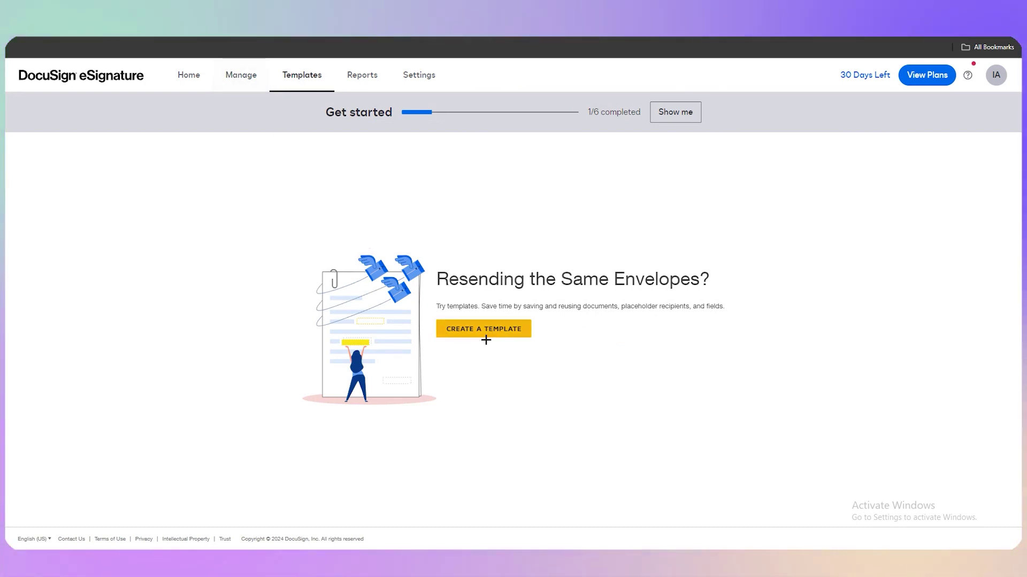
Examine the administrator dashboard in Reports, including the Envelope Usage time period options, and view Settings
click(358, 79)
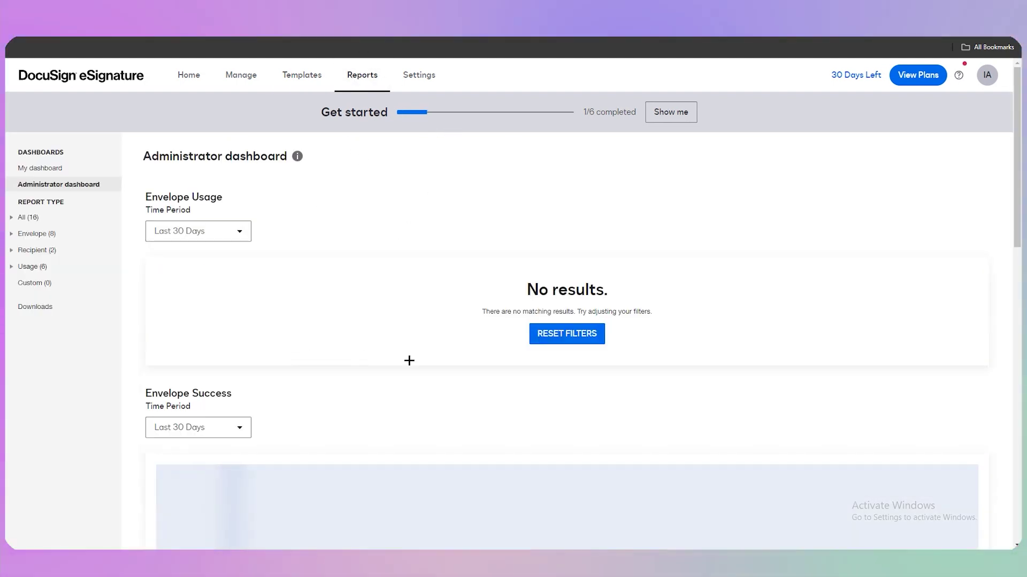
click(223, 240)
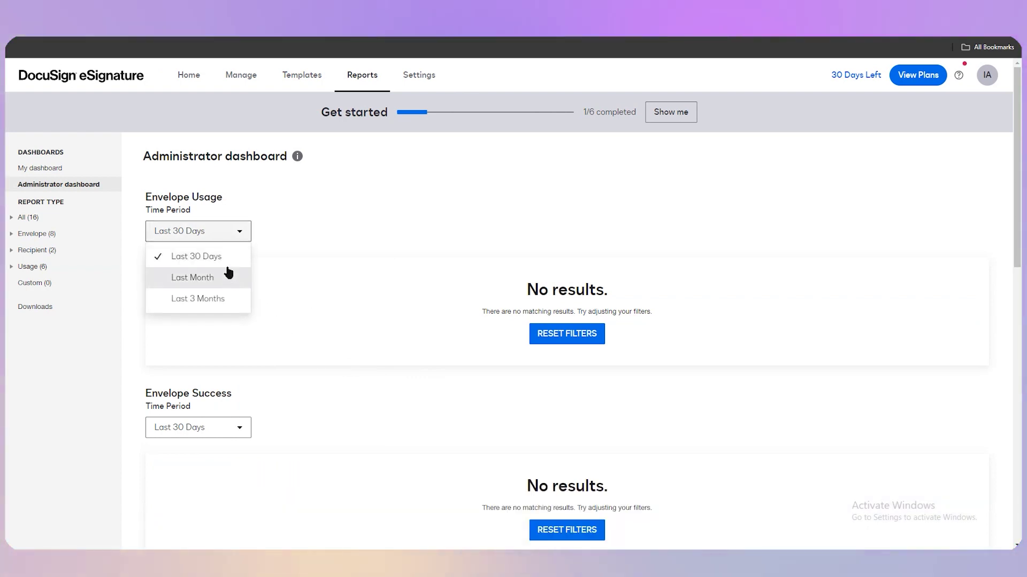
click(372, 213)
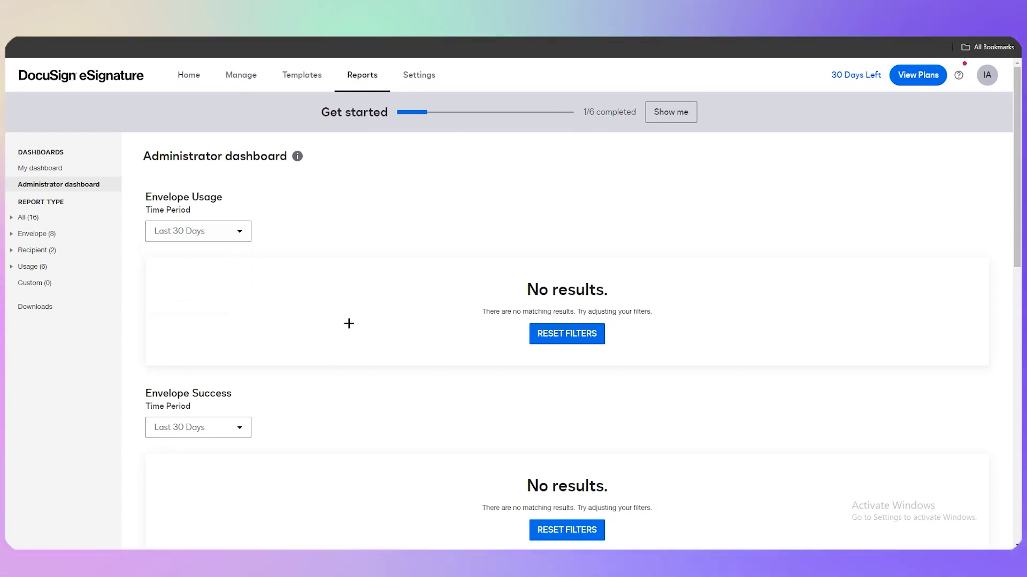
scroll(349, 324, down, 2)
scroll(667, 408, up, 3)
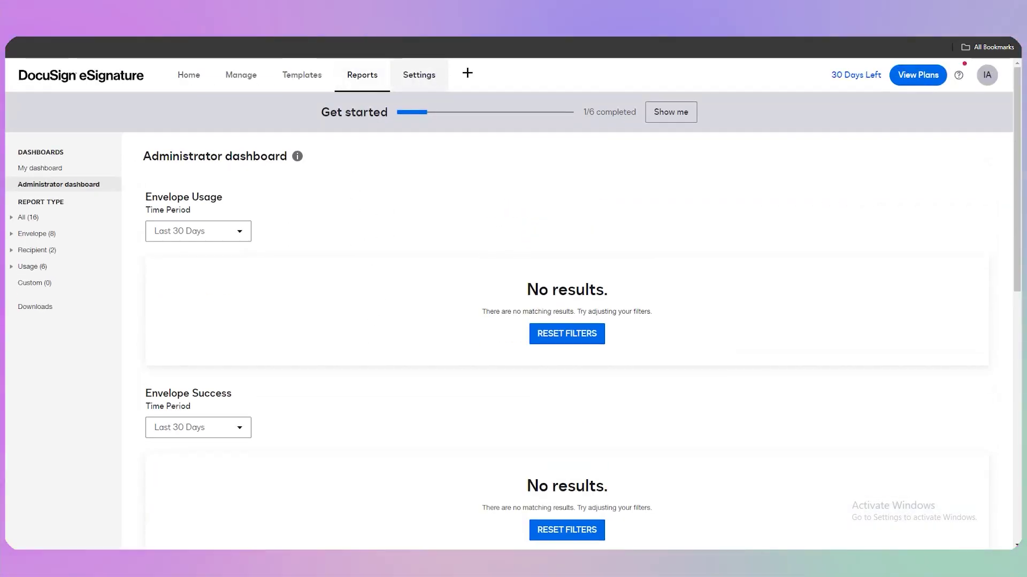
click(434, 87)
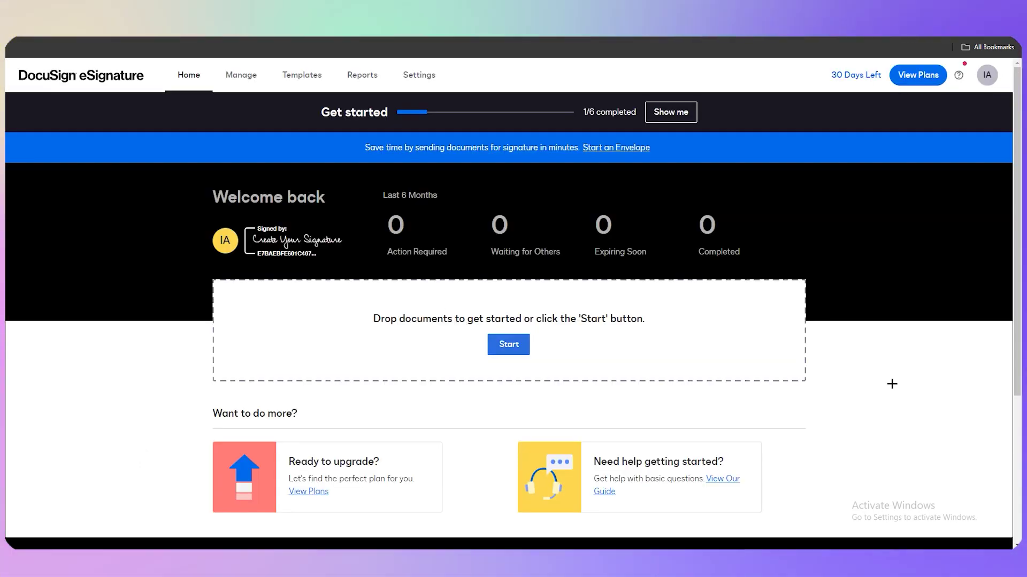
Open the Signatures section of the account profile and begin adding a new signature
click(988, 79)
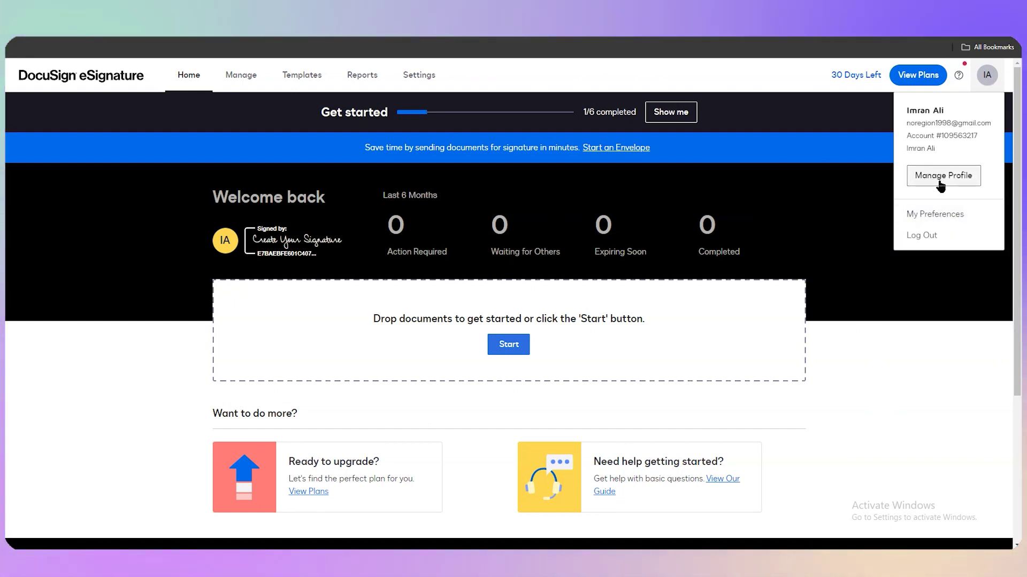
click(942, 176)
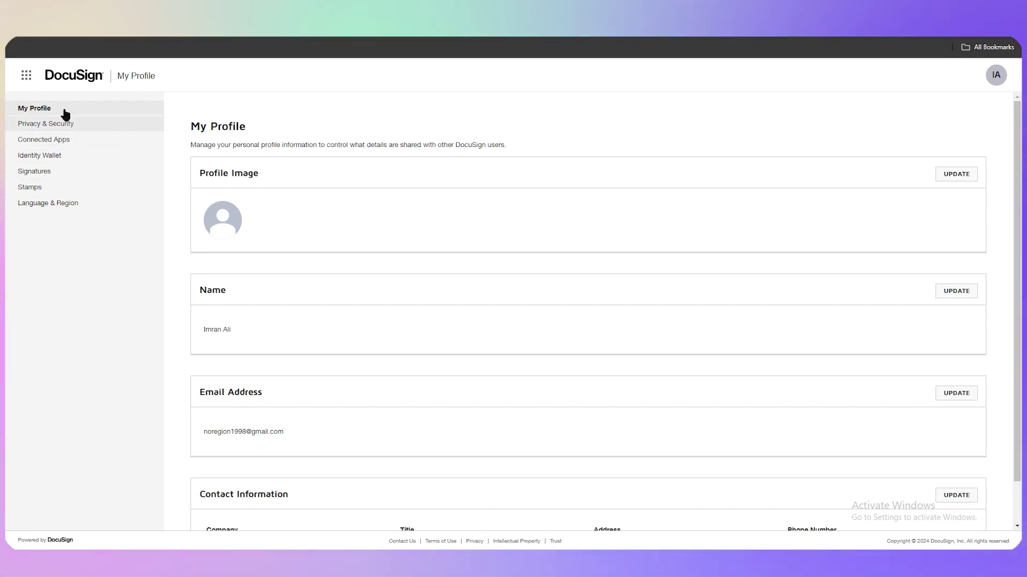
click(46, 171)
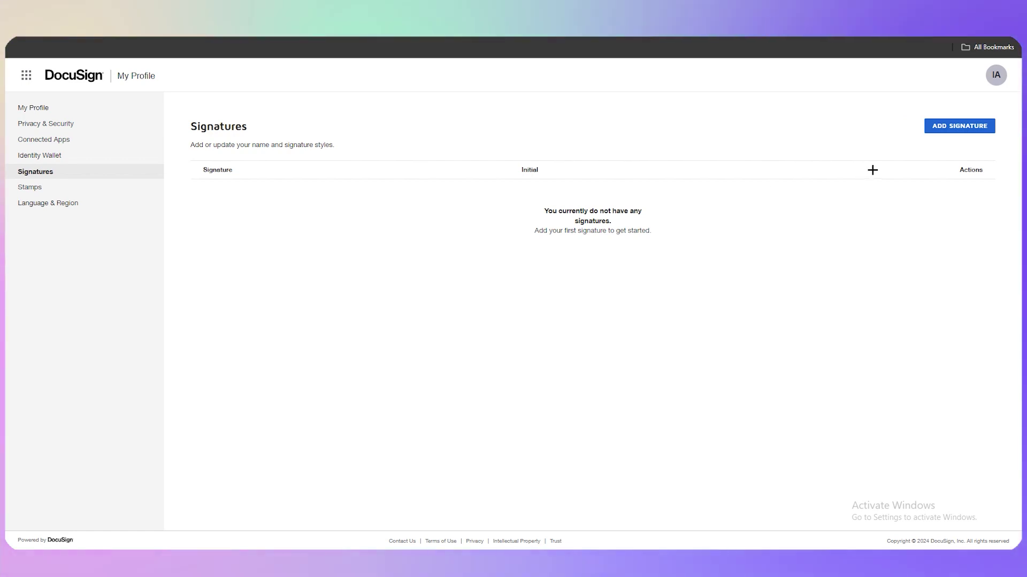
click(953, 128)
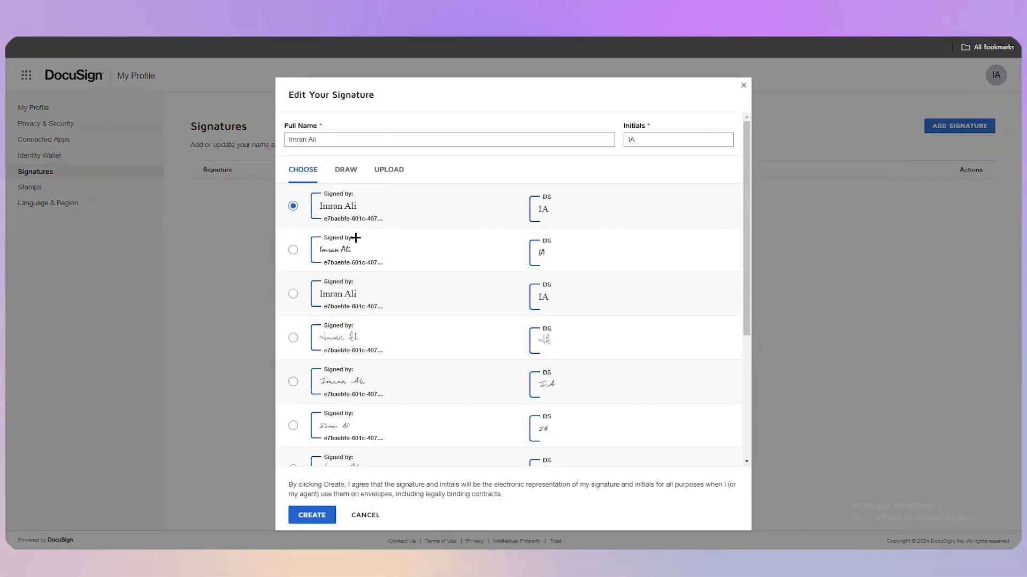
Review all the preset signature and initials styles offered for the new signature
scroll(369, 252, down, 1)
scroll(339, 275, down, 5)
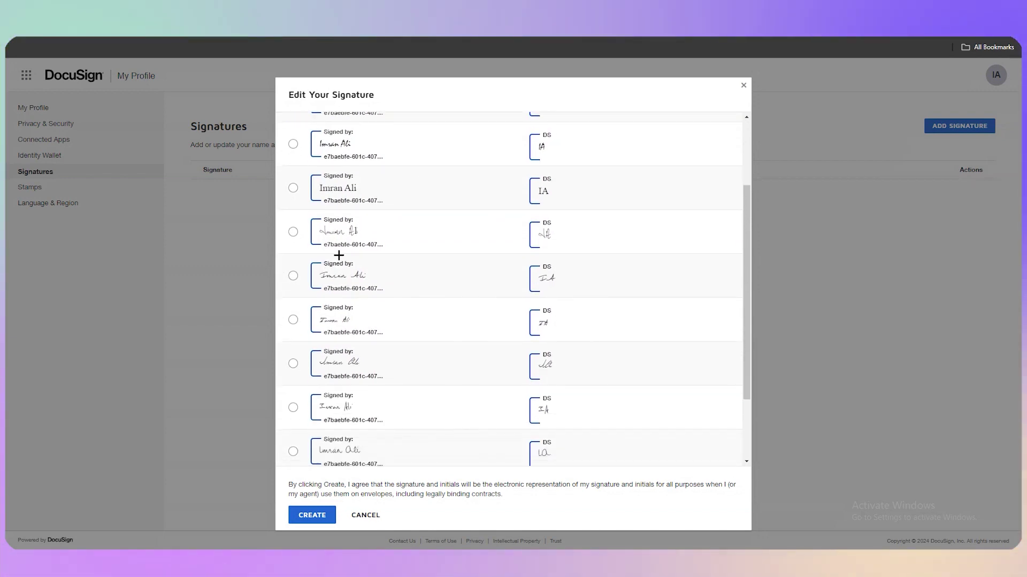
scroll(401, 303, up, 6)
scroll(378, 351, down, 4)
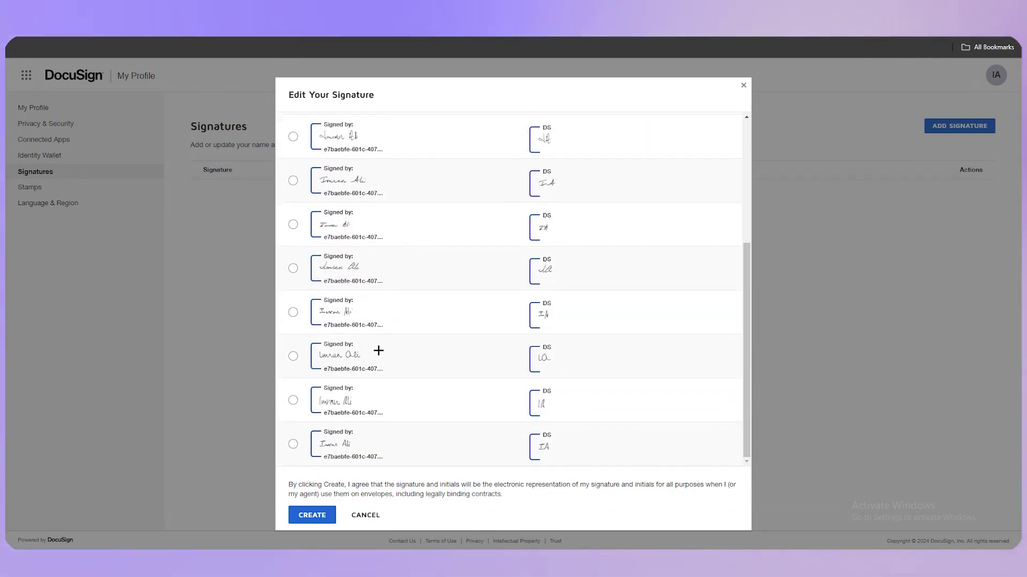
scroll(328, 451, up, 4)
scroll(372, 337, down, 3)
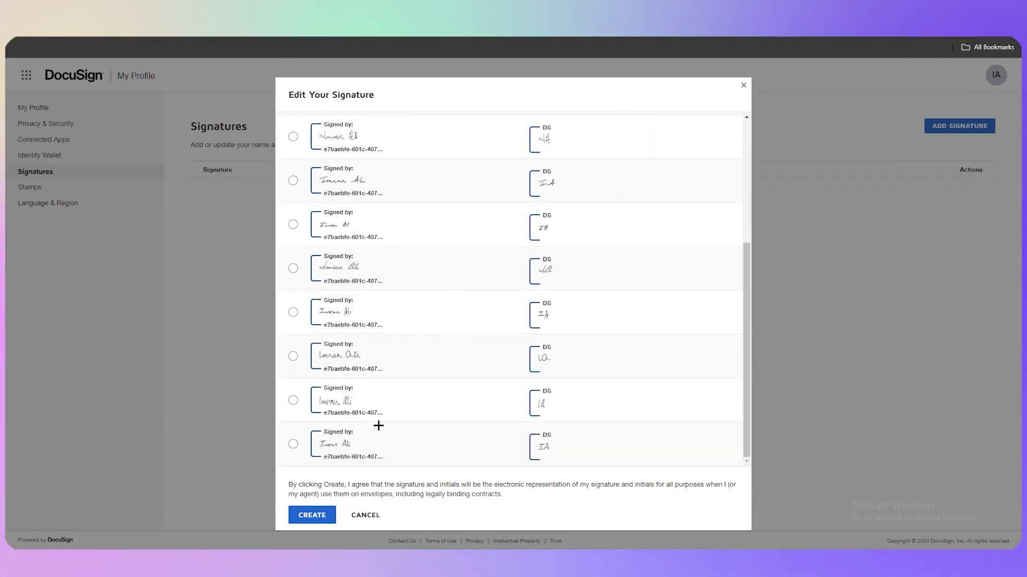
scroll(337, 367, up, 3)
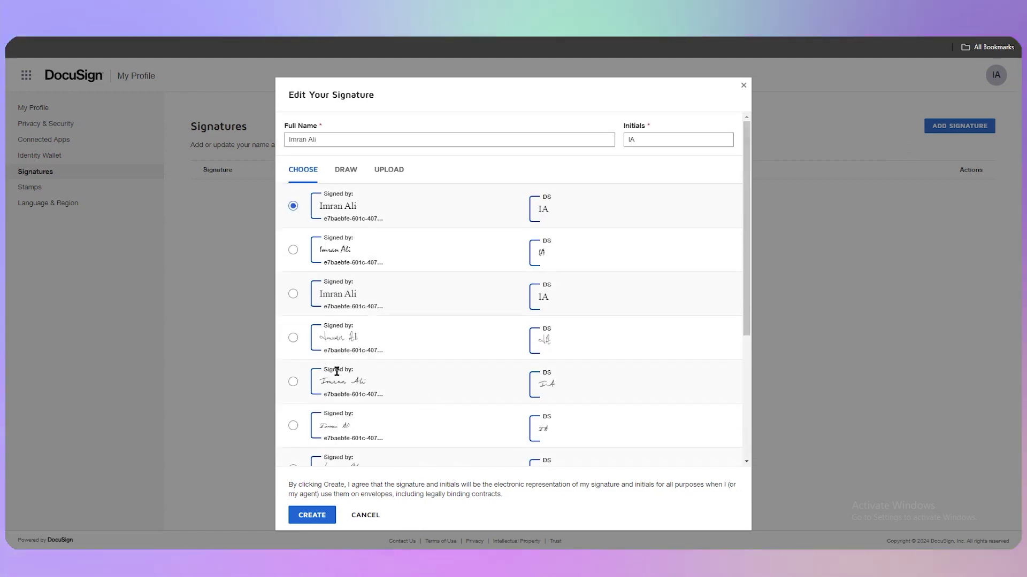
Try out a freehand-drawn signature, clear it, and view the option to upload a signature instead
click(346, 171)
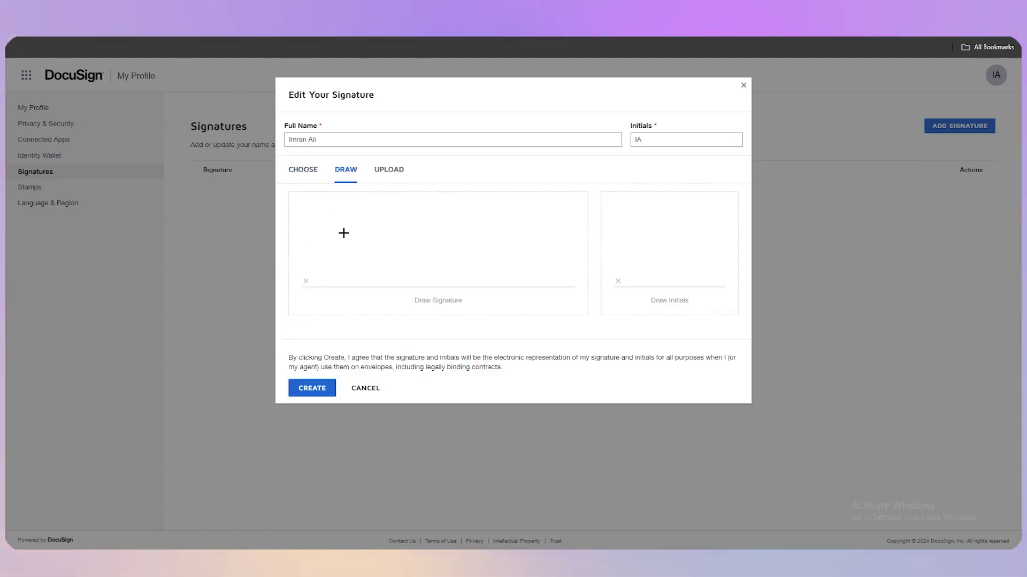
mouse_move(353, 198)
mouse_down()
mouse_move(367, 242)
mouse_move(426, 273)
mouse_up()
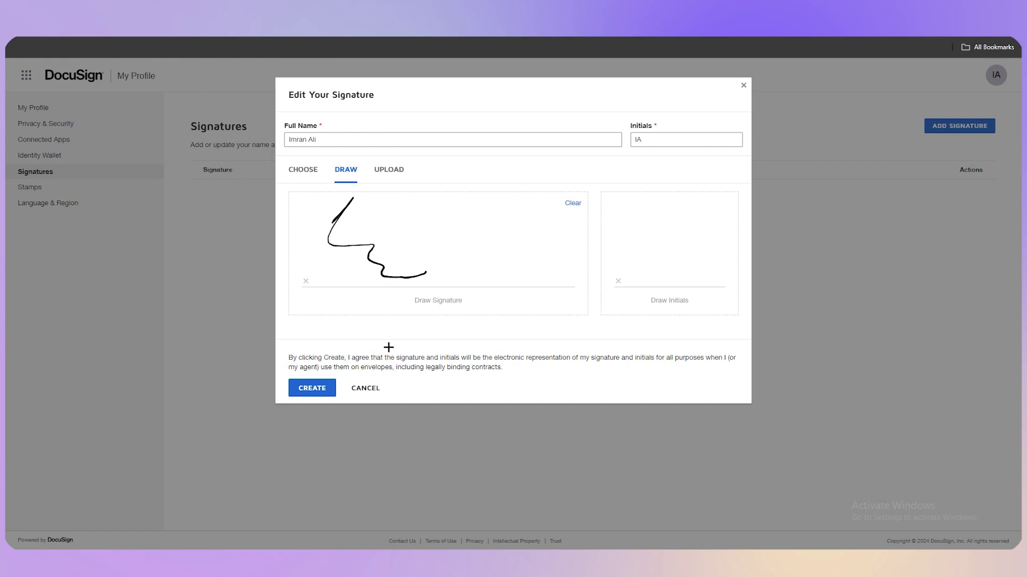
click(576, 203)
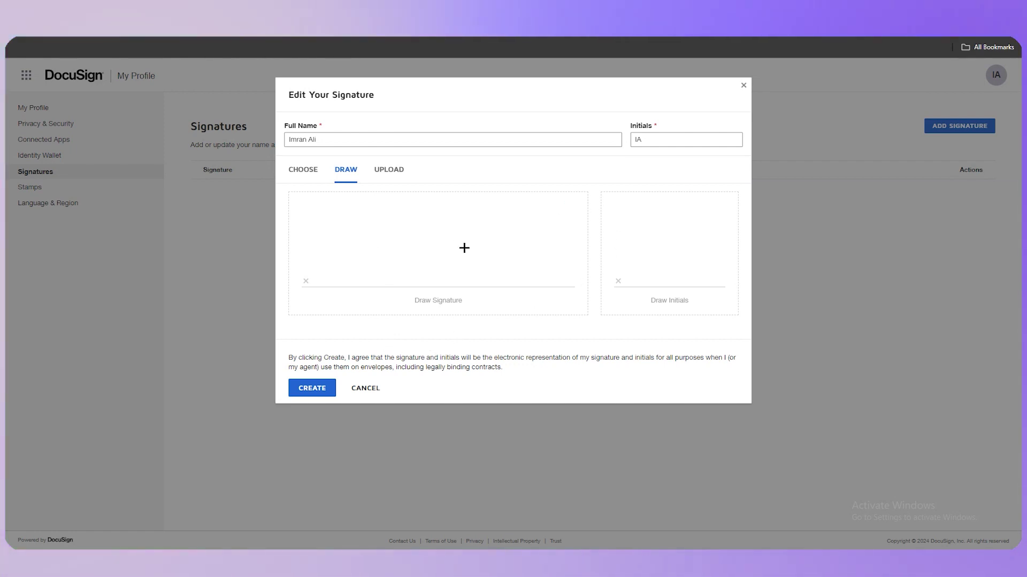
click(400, 171)
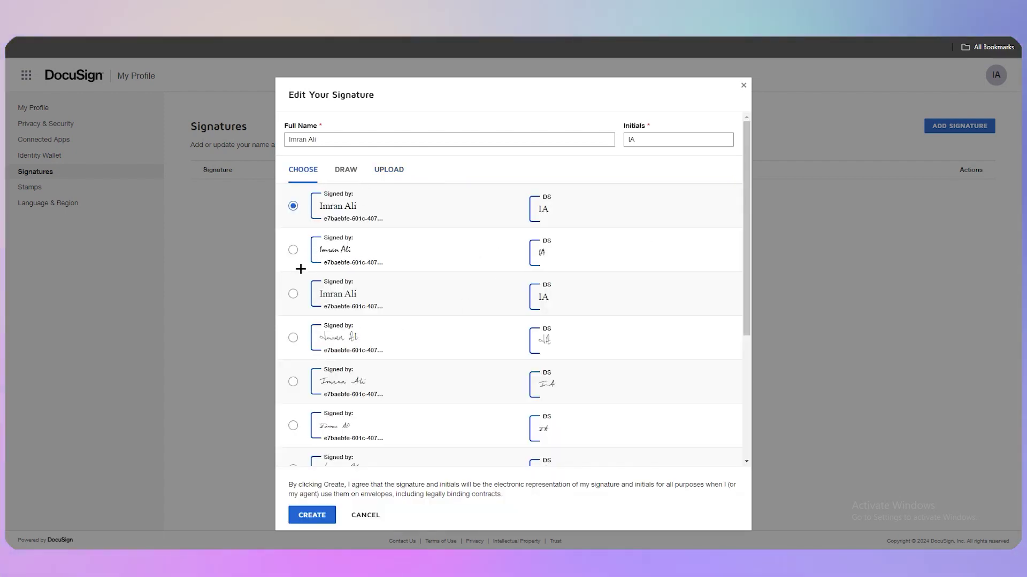
Create the signature with the fourth preset style and close the profile page
scroll(316, 315, down, 2)
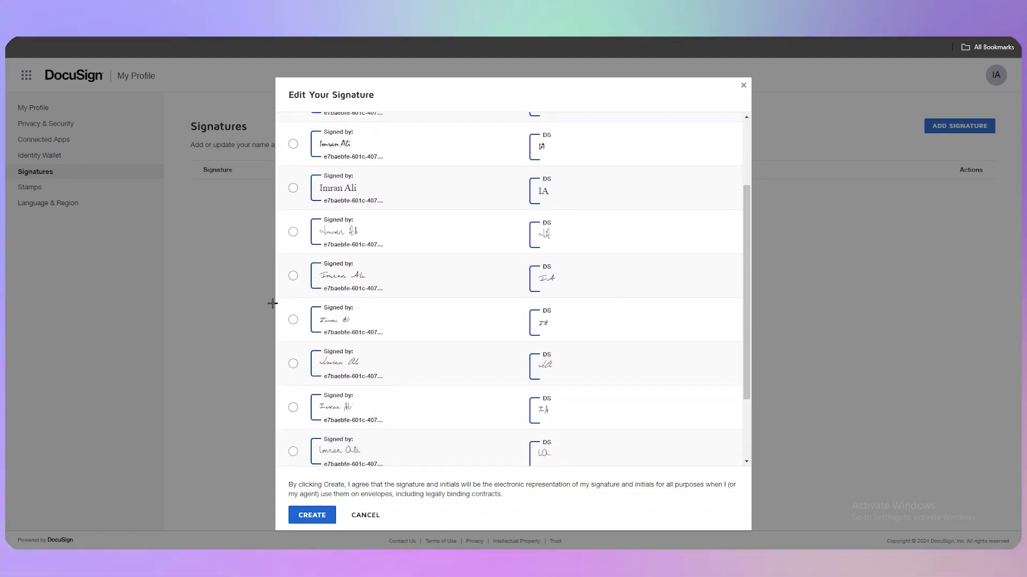
click(293, 233)
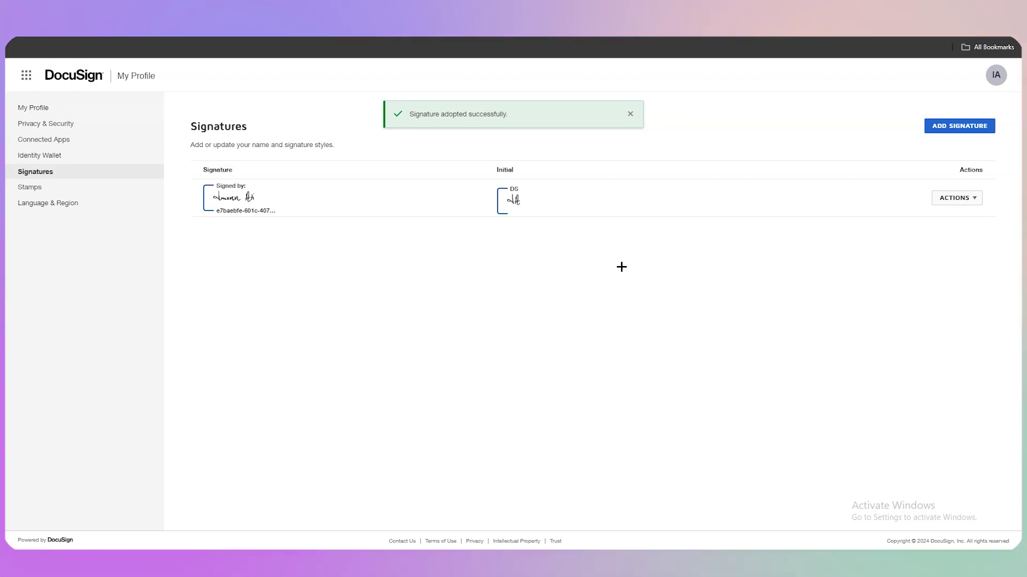
key(ctrl+w)
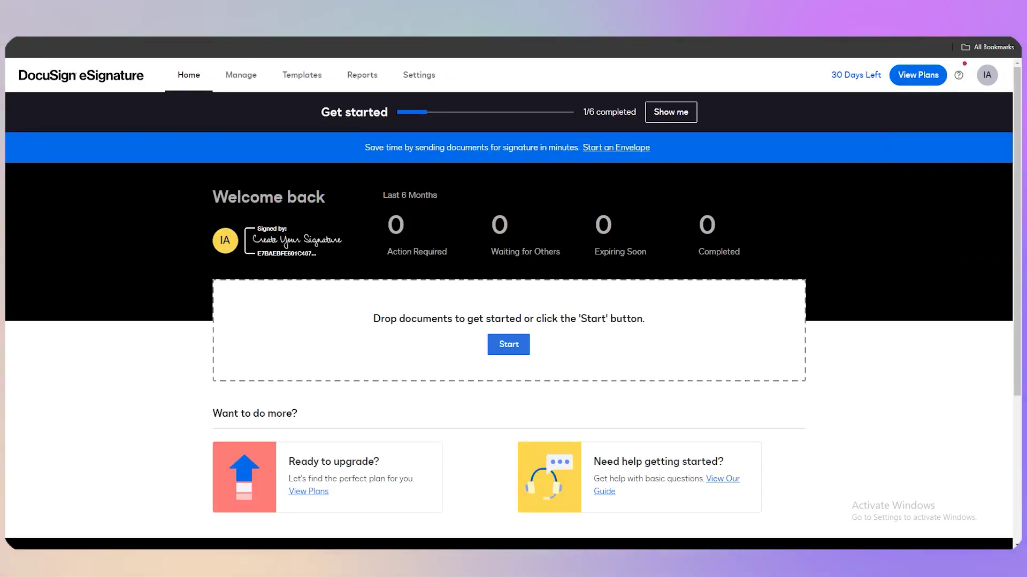
Start a new envelope with the guidance tips hidden and upload the document DOCUSIGN.docx
scroll(317, 380, down, 1)
scroll(317, 380, down, 3)
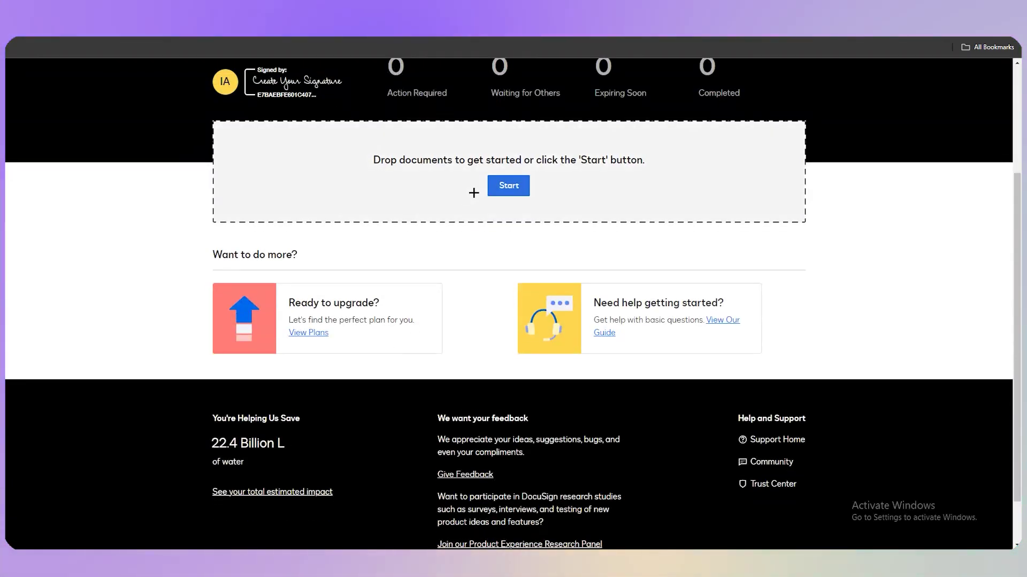
click(507, 183)
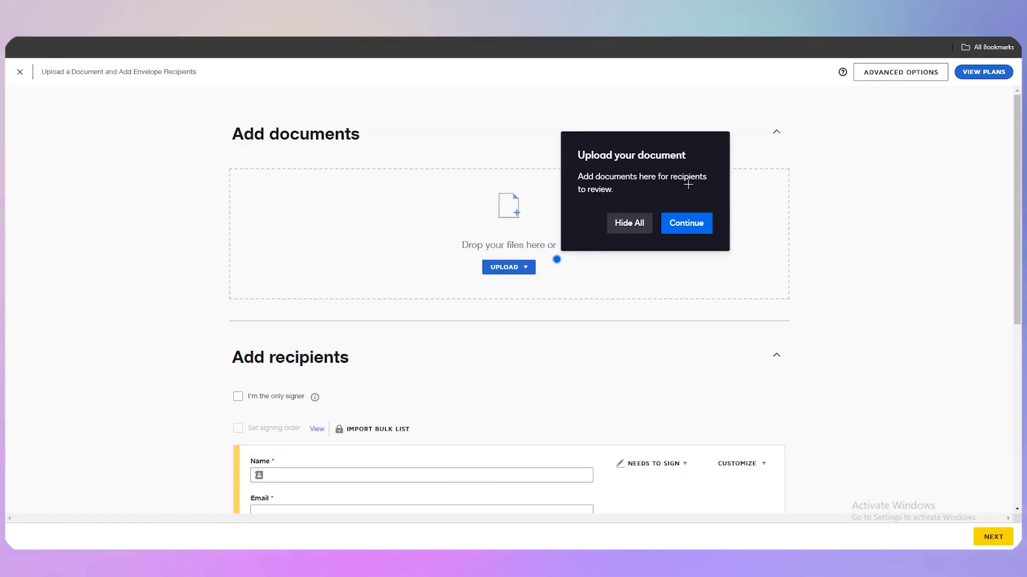
click(621, 224)
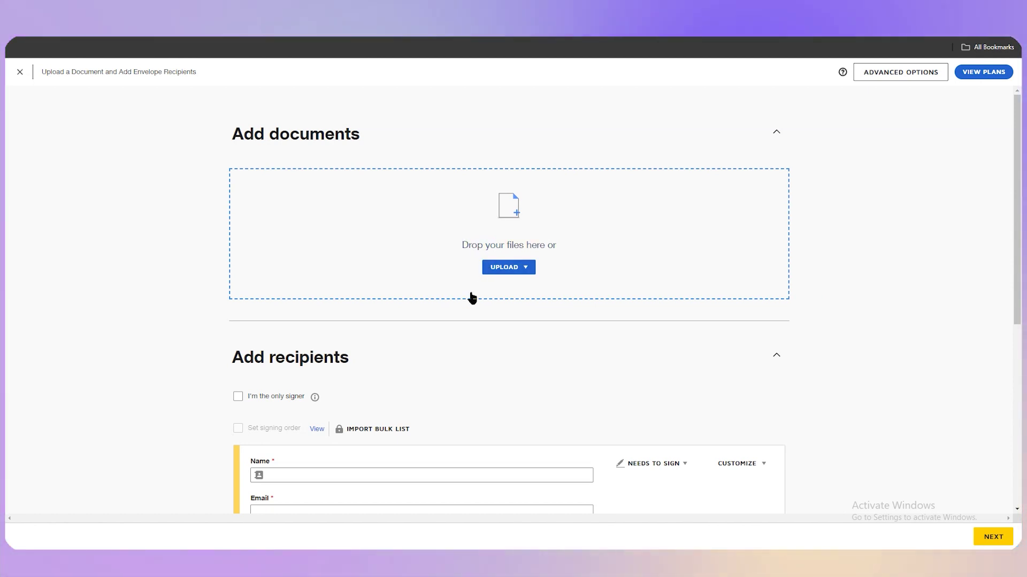
click(522, 269)
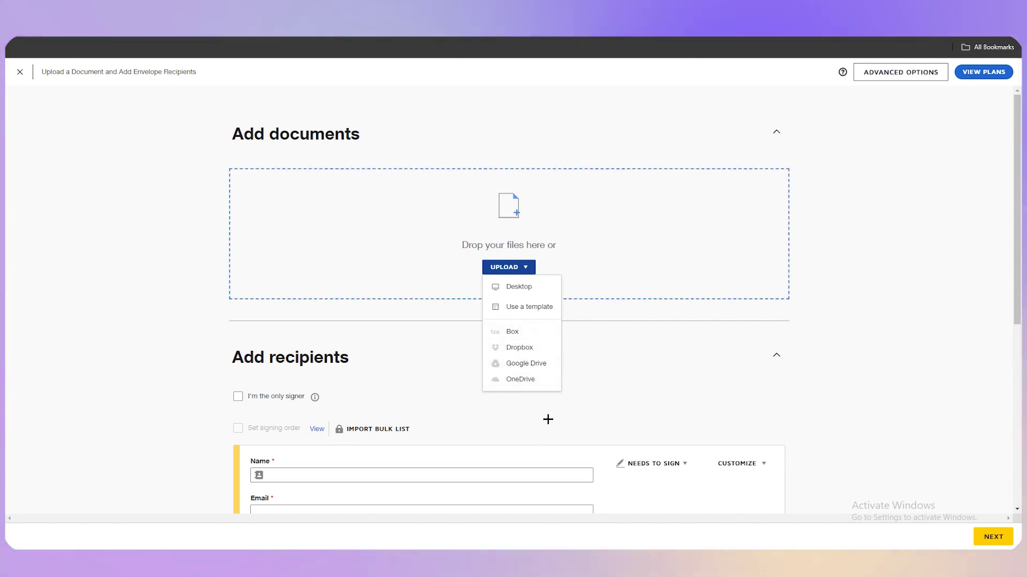
click(494, 269)
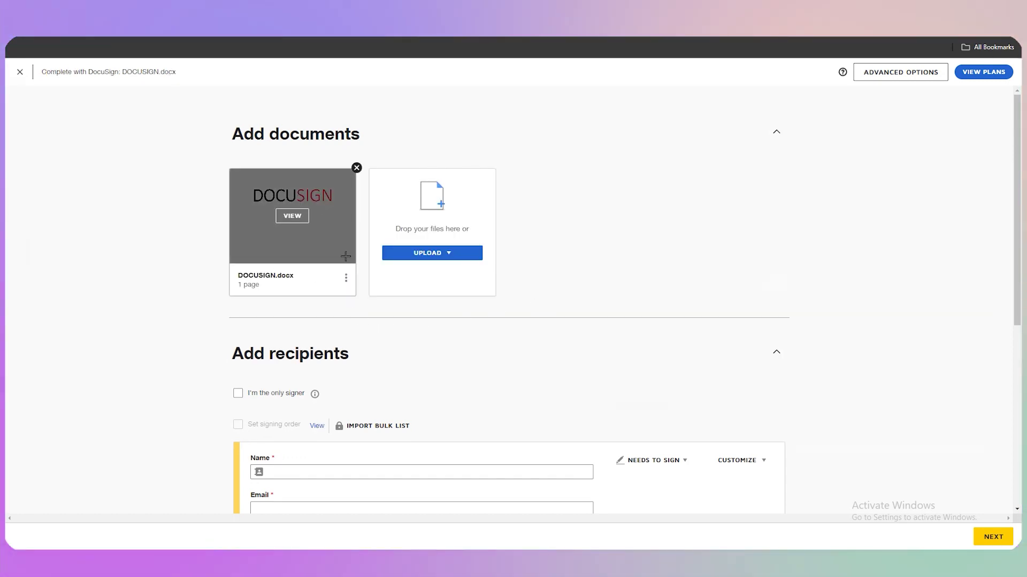
Try out the option that makes the sender the only signer, and turn it off again
scroll(396, 314, down, 2)
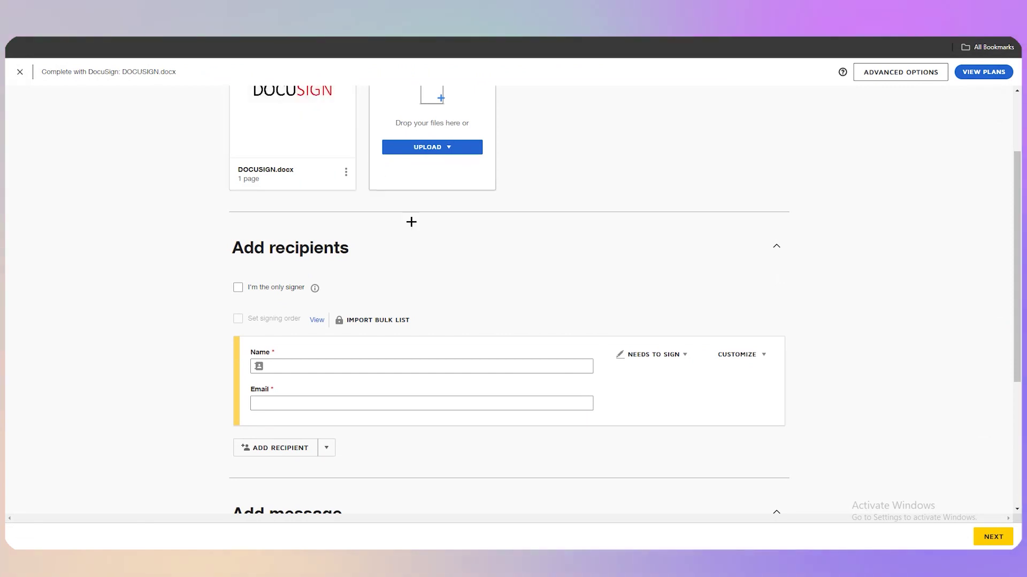
scroll(259, 249, up, 2)
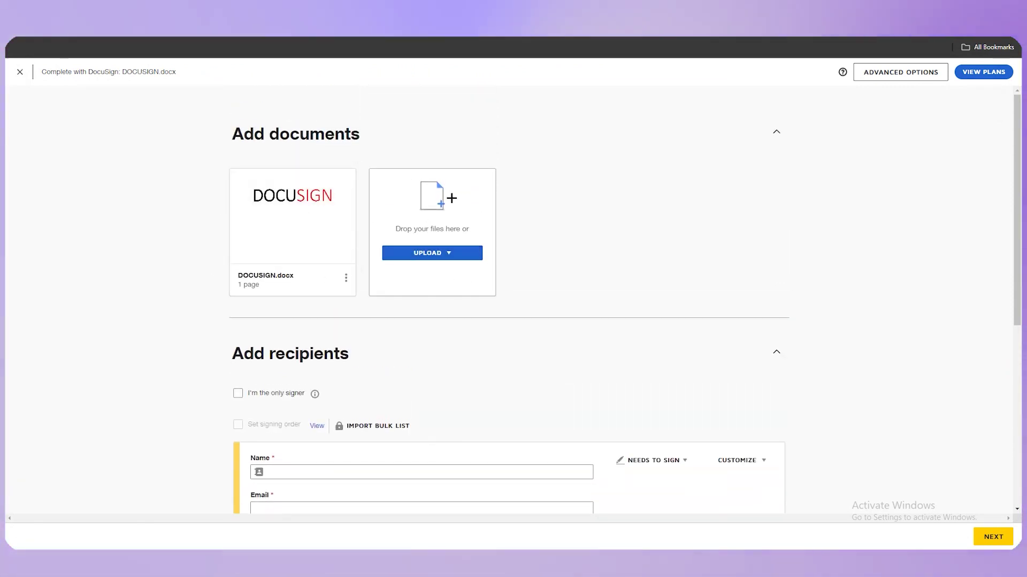
scroll(401, 328, down, 3)
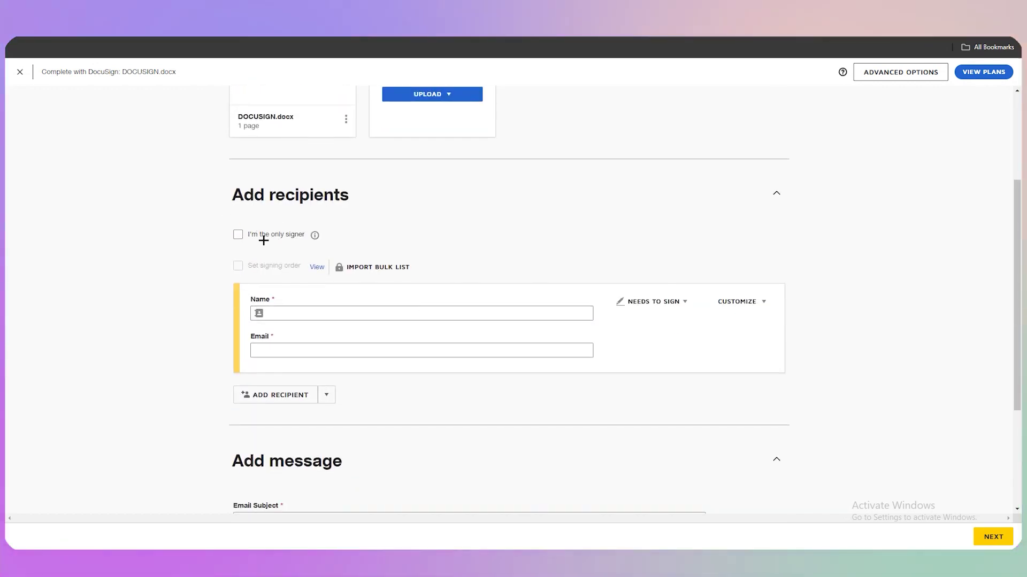
click(238, 234)
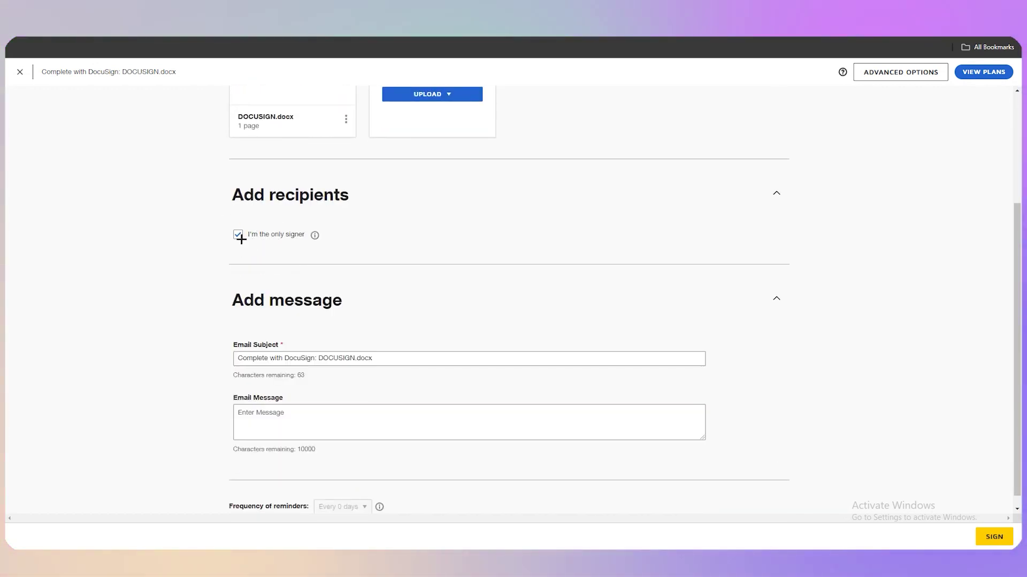
click(238, 234)
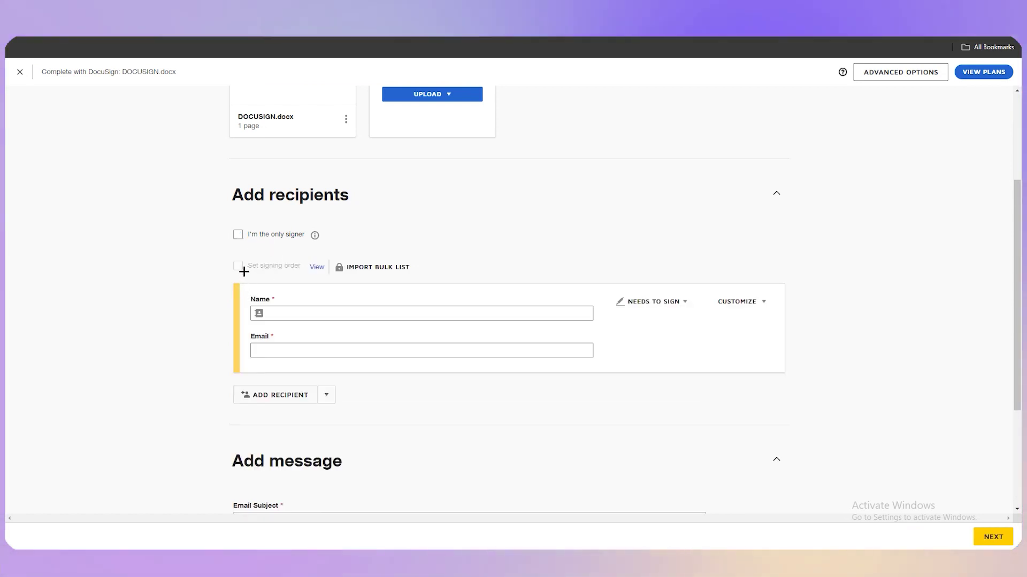
View the recipient's signing role and customization options, including adding an access code or a private message
scroll(258, 316, down, 1)
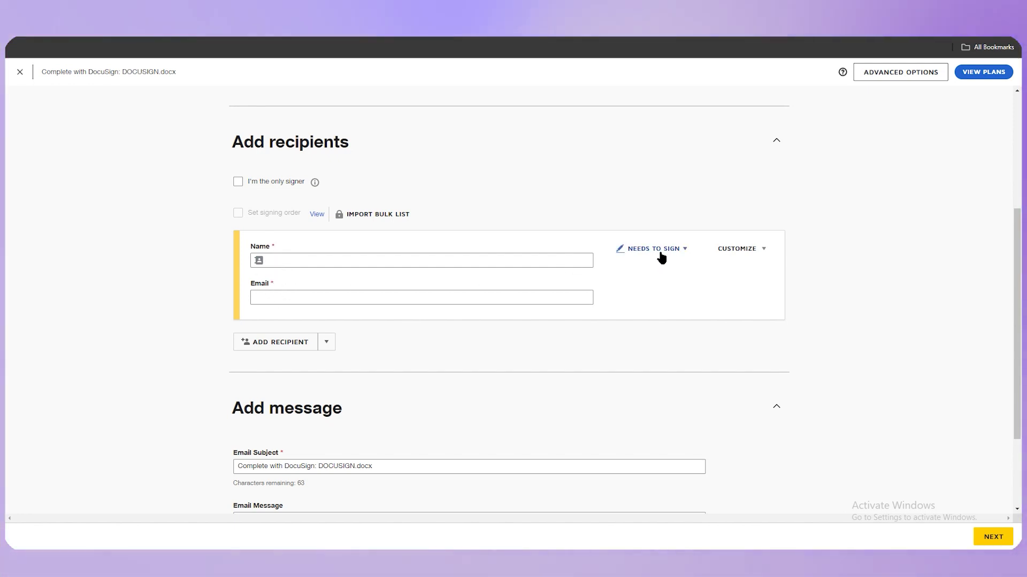
click(686, 249)
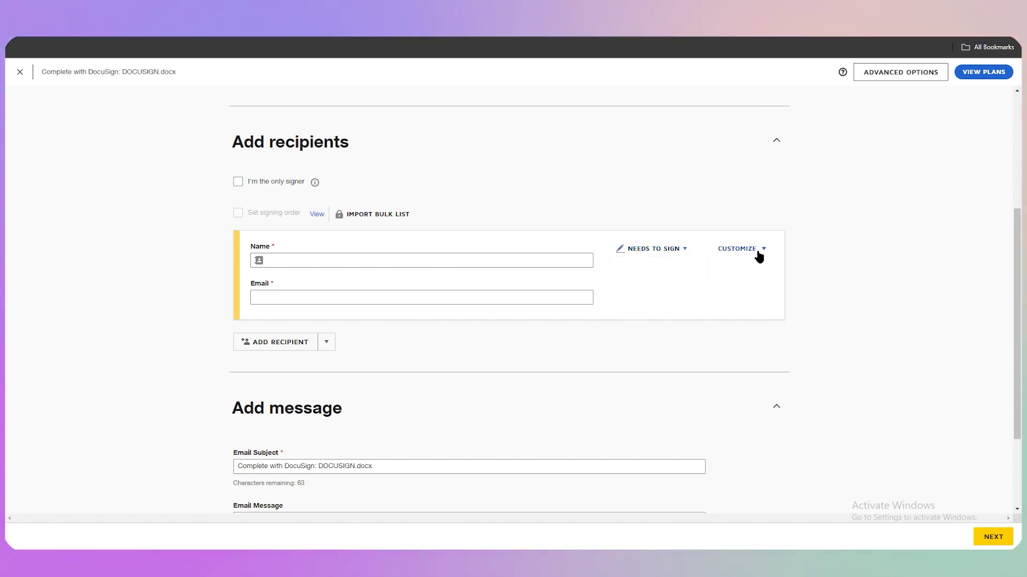
click(755, 250)
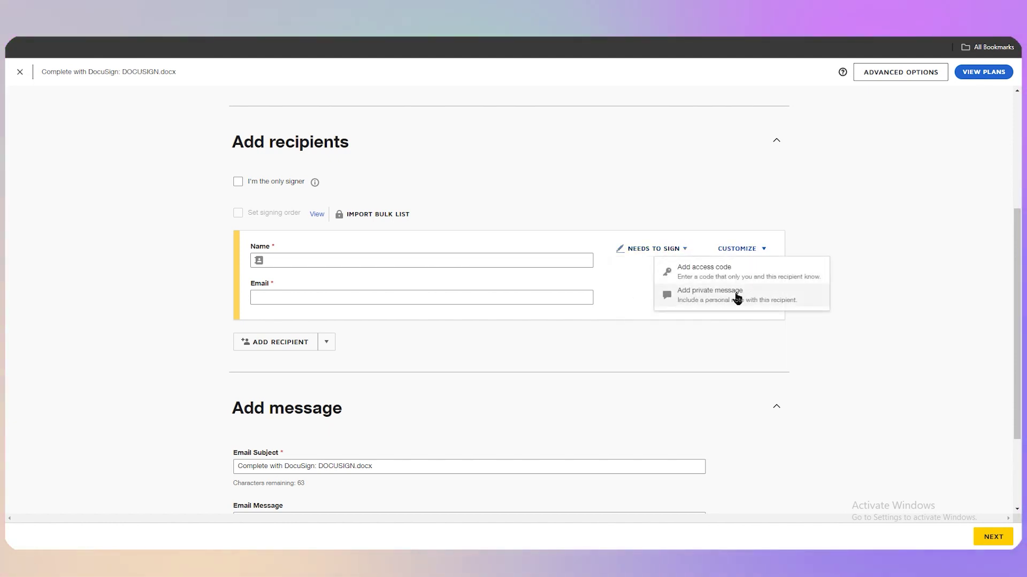
click(850, 283)
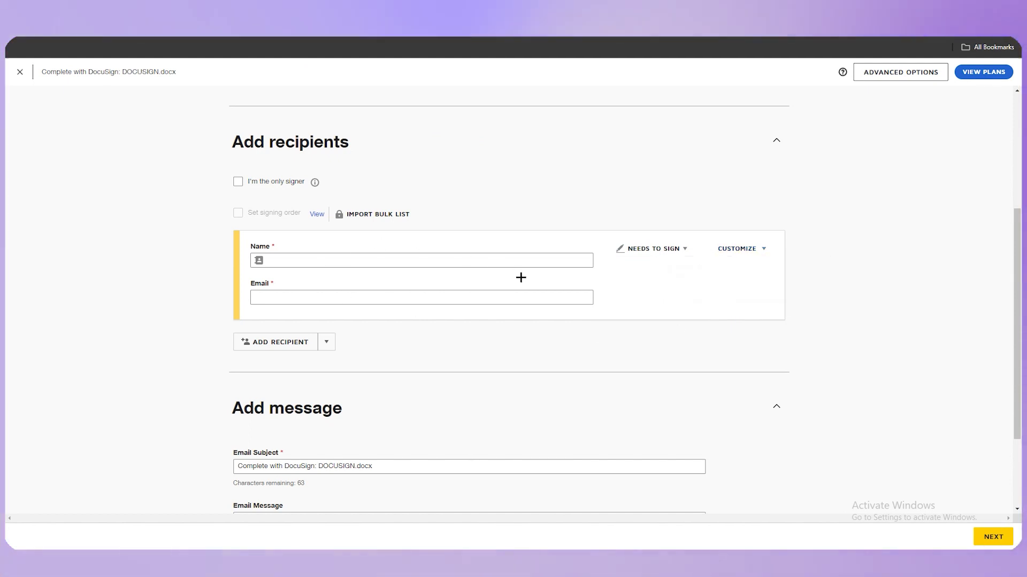
Review the envelope's document, recipient and email message sections, and continue to the field placement page
scroll(458, 367, up, 4)
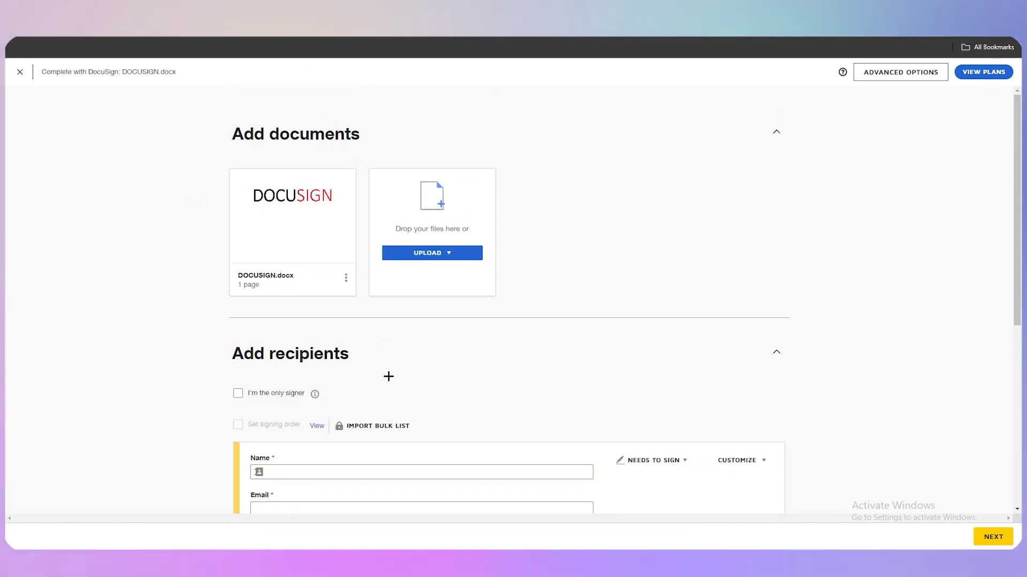
mouse_move(287, 250)
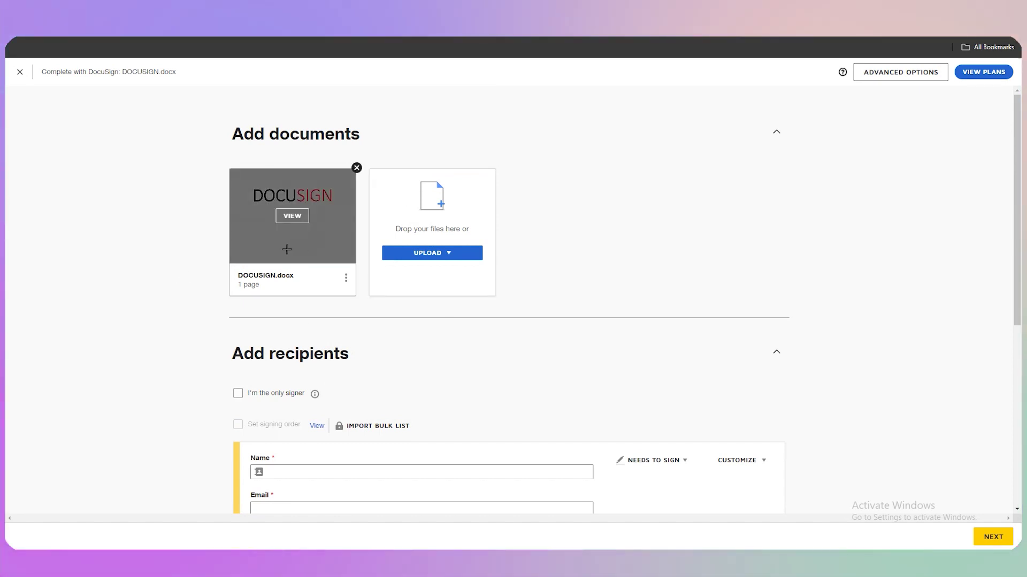
scroll(447, 289, down, 4)
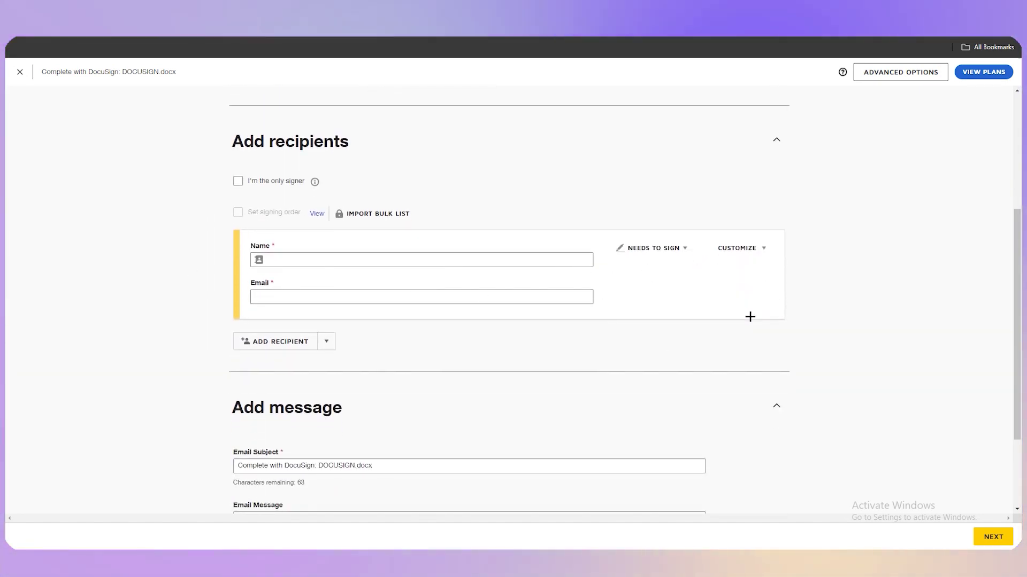
scroll(750, 317, down, 2)
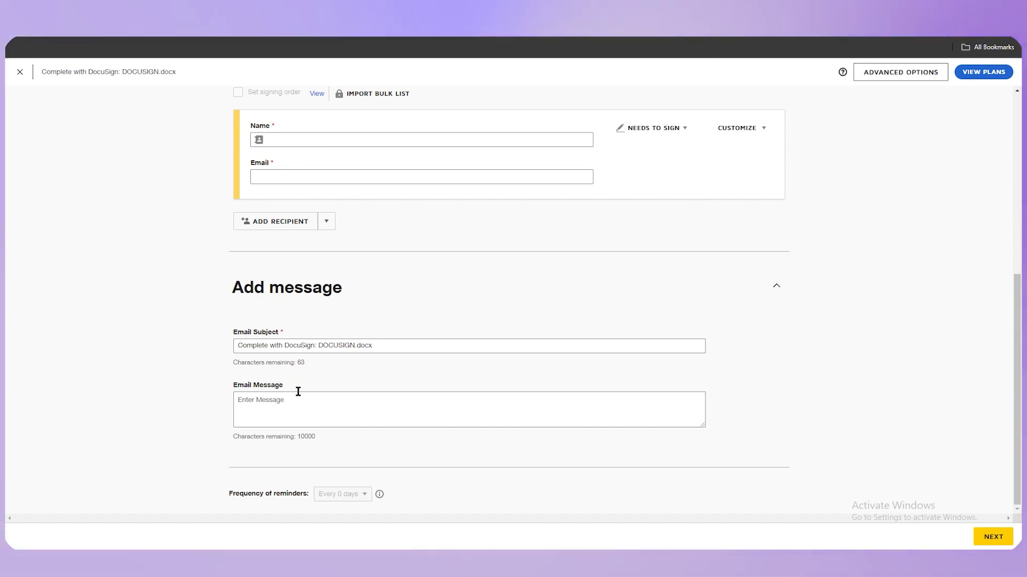
scroll(288, 329, up, 3)
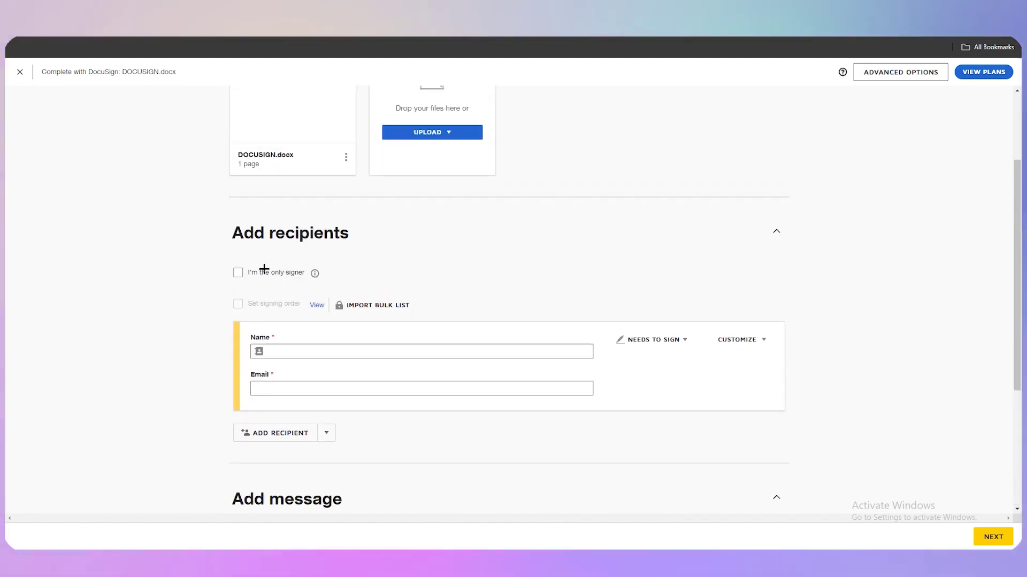
scroll(303, 290, down, 3)
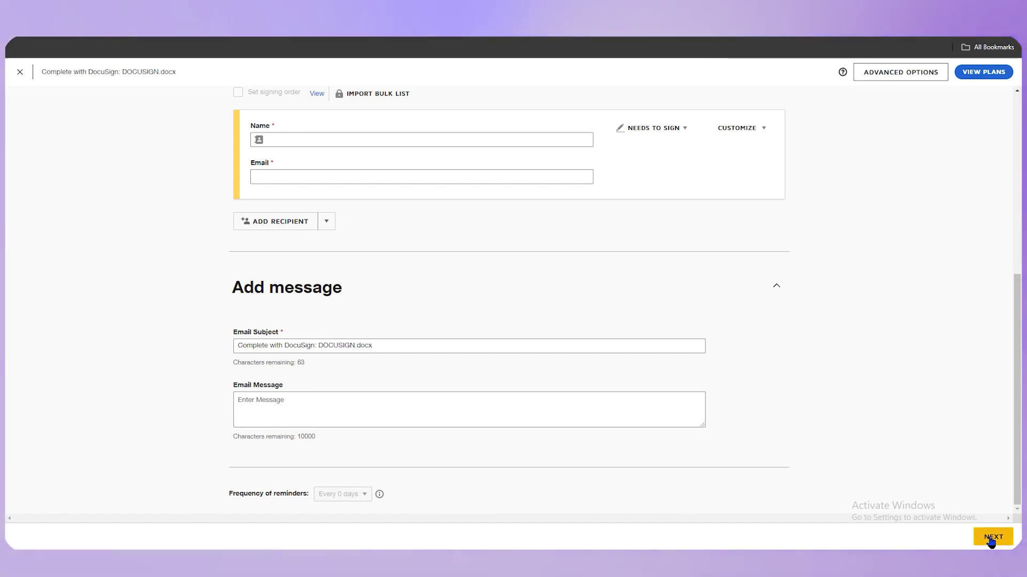
click(1005, 544)
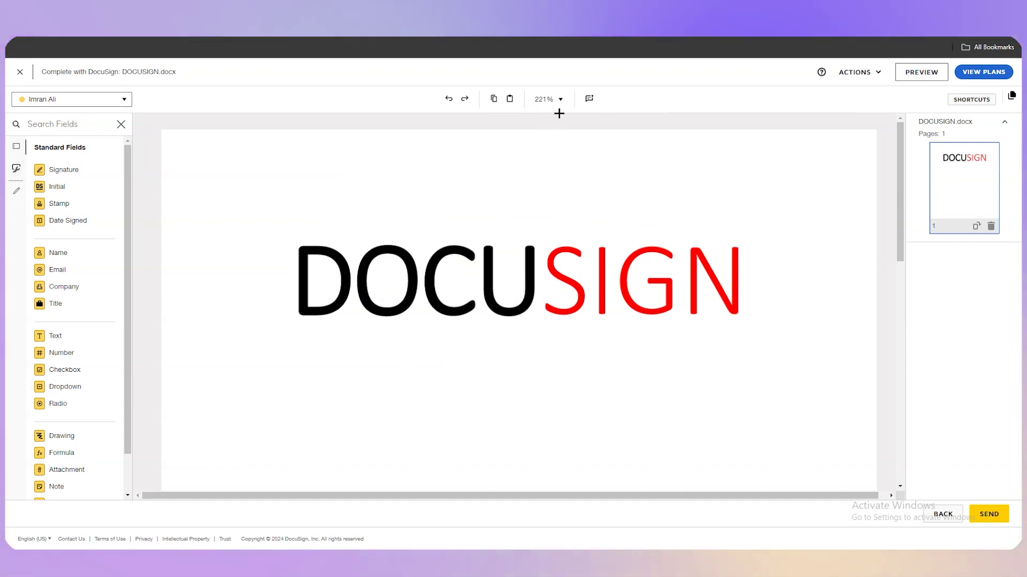
Add a Signature field below the DOCUSIGN heading, about 428 pixels from the left and 211 pixels from the top of the page
scroll(417, 291, down, 1)
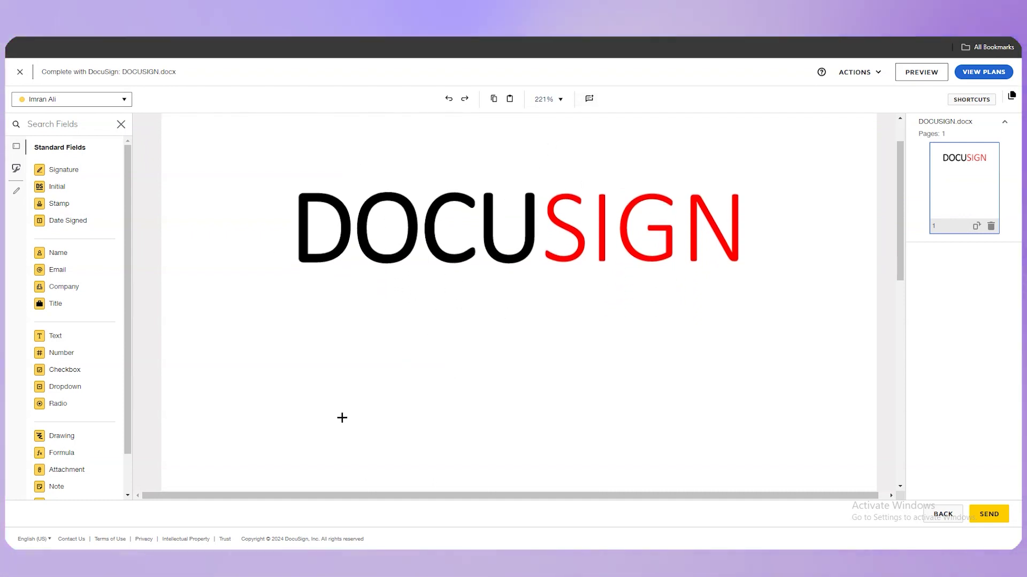
scroll(110, 394, down, 1)
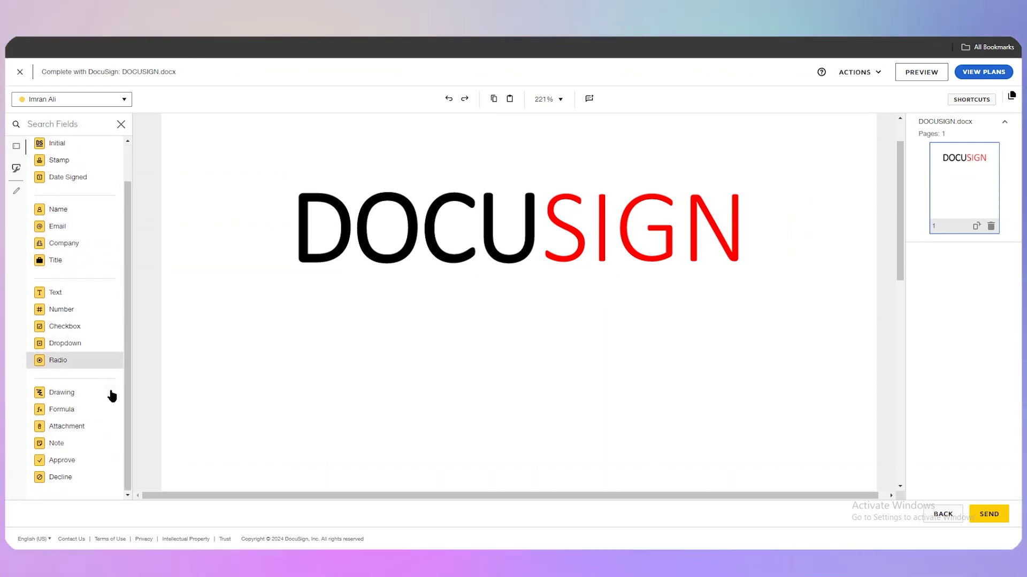
scroll(104, 382, up, 1)
click(69, 168)
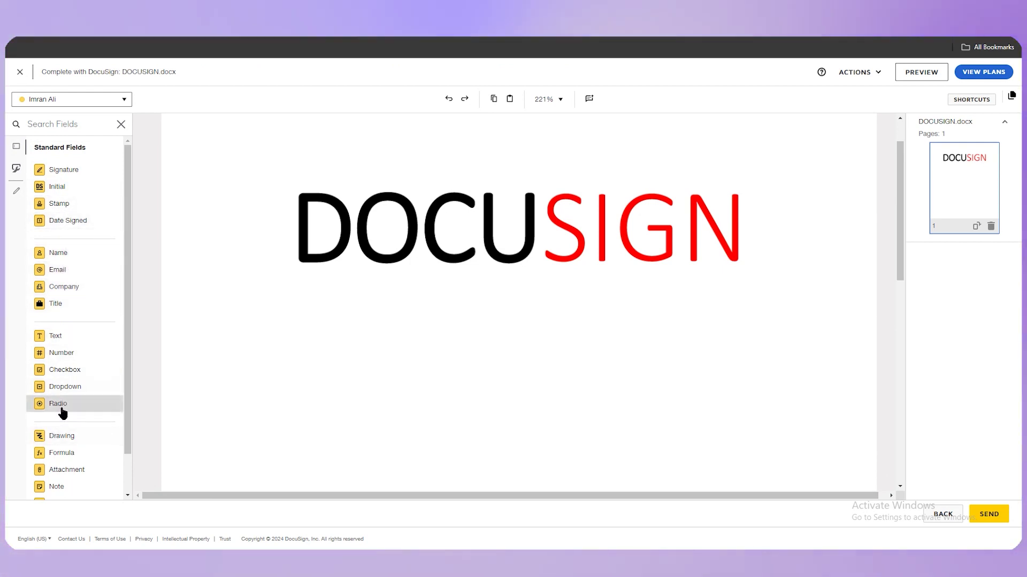
scroll(67, 412, down, 2)
scroll(240, 378, up, 2)
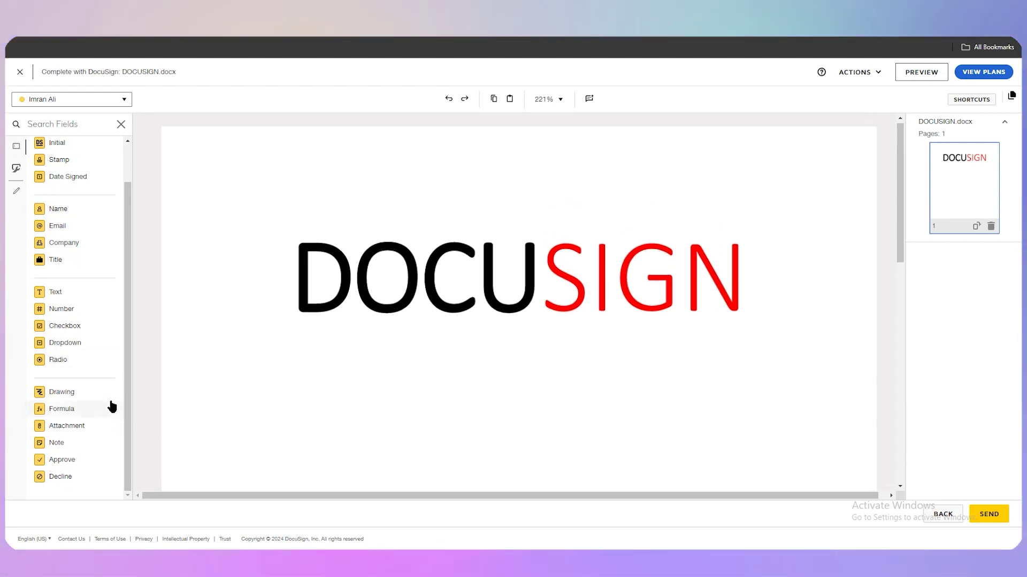
scroll(101, 375, up, 2)
mouse_move(68, 169)
mouse_down()
mouse_move(641, 427)
mouse_move(503, 411)
mouse_up()
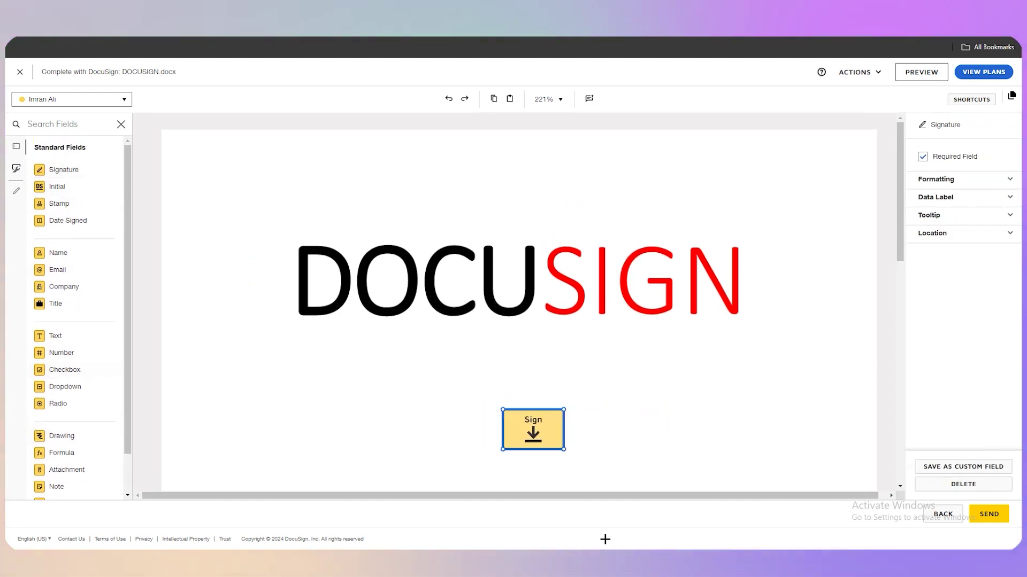
drag(563, 449, 702, 405)
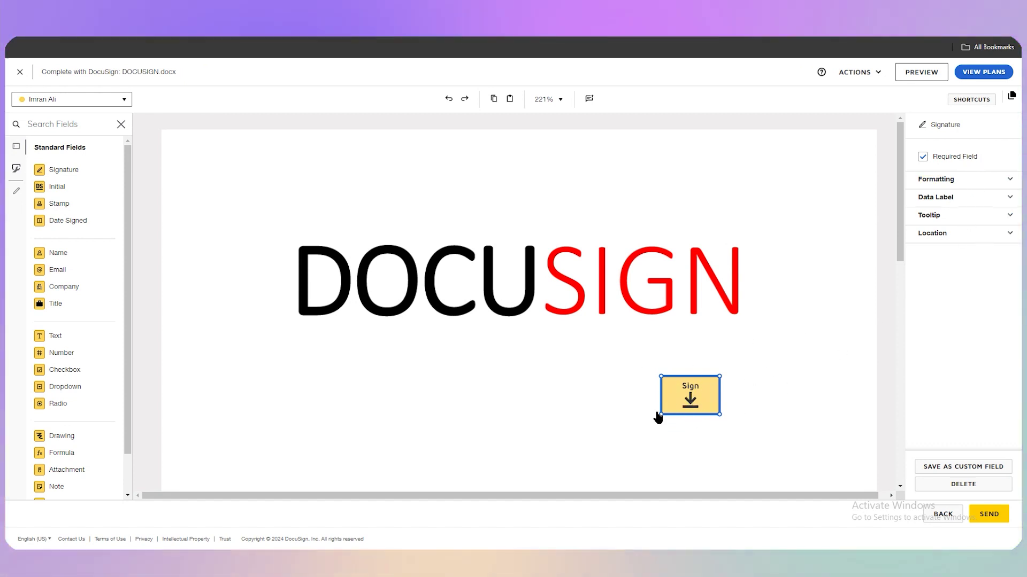
Look through the Signature field's formatting, data label, tooltip and location settings, and collapse them again
click(1005, 180)
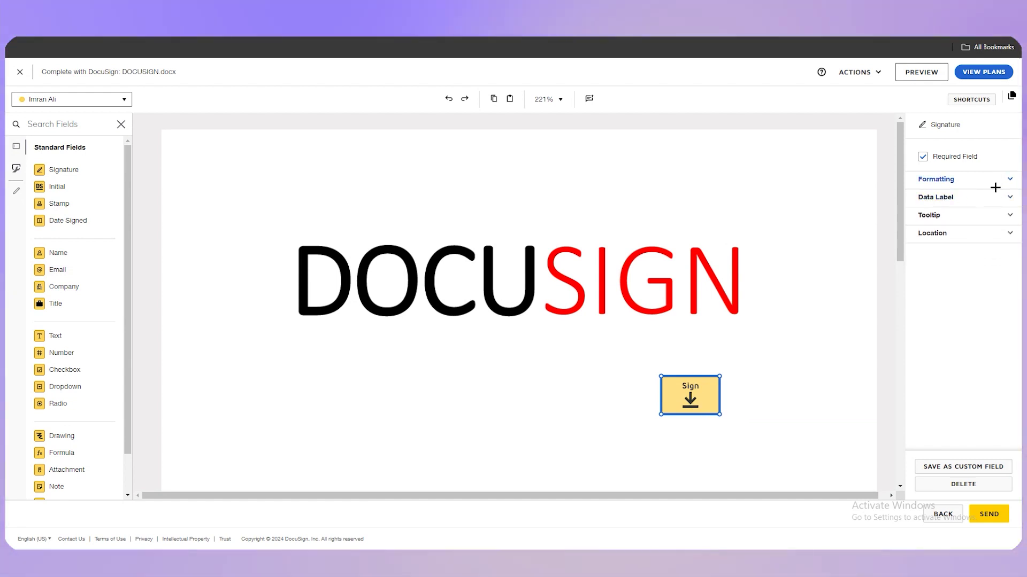
click(993, 197)
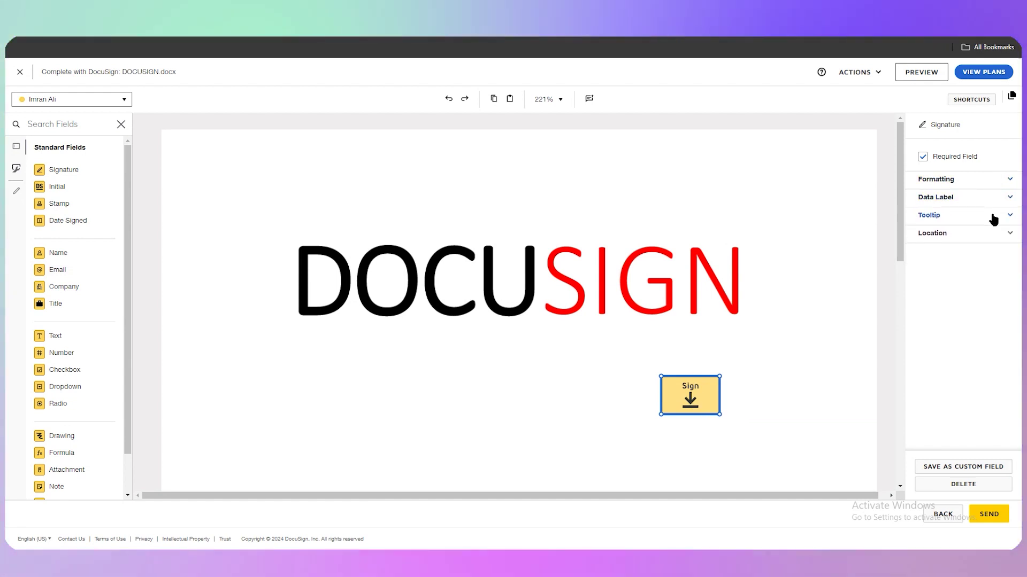
click(993, 217)
click(990, 237)
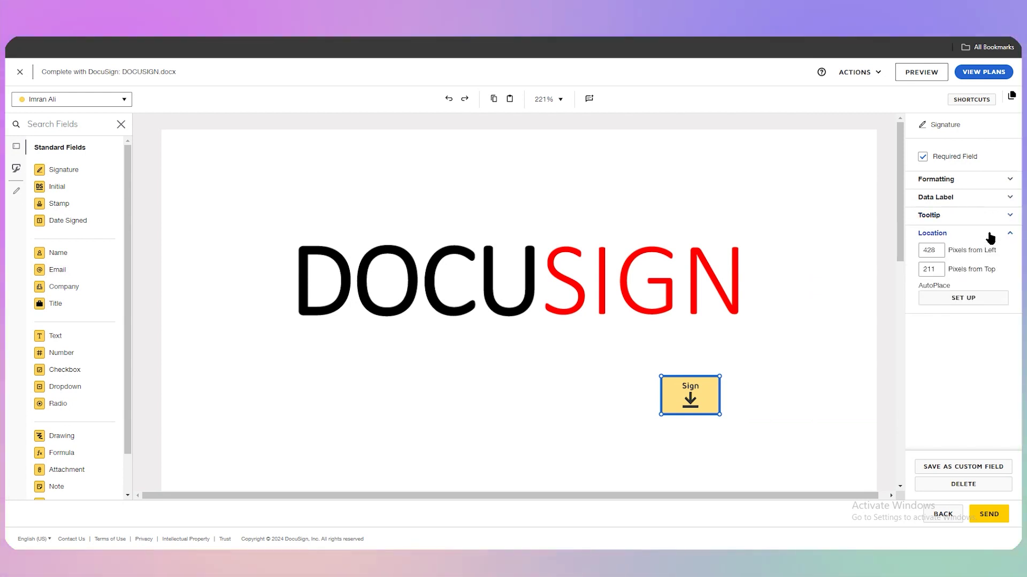
click(975, 219)
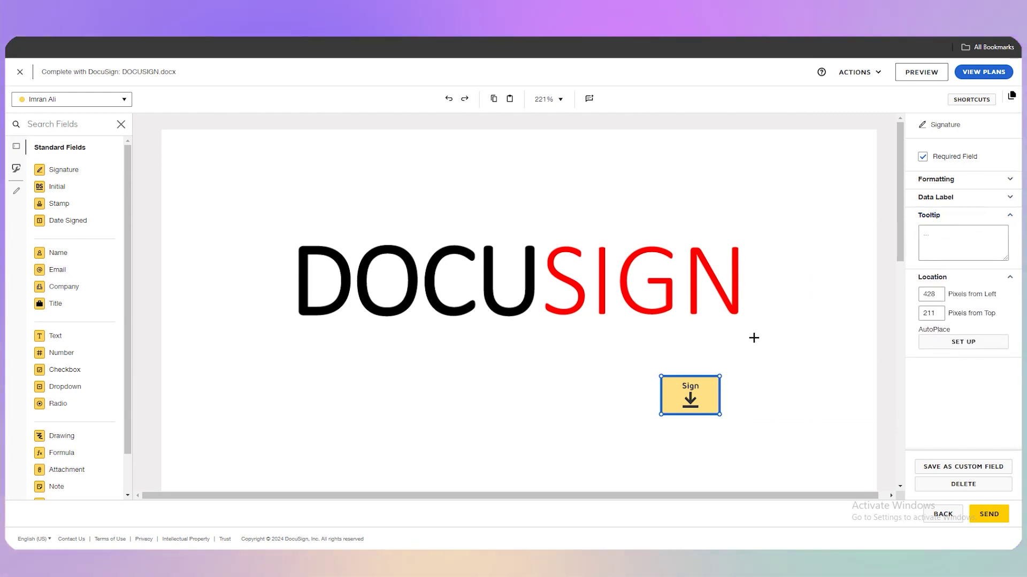
click(1000, 217)
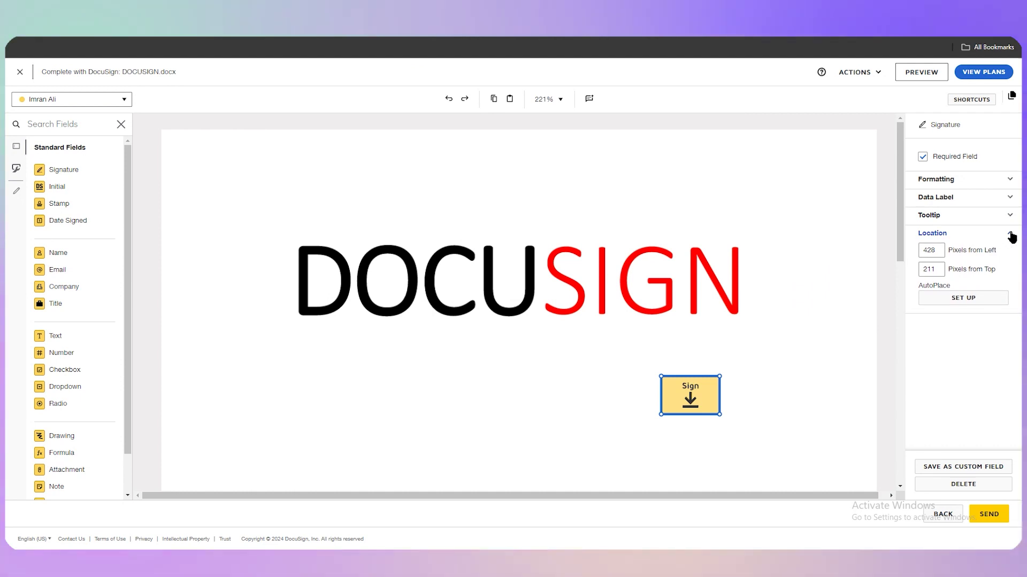
click(1010, 235)
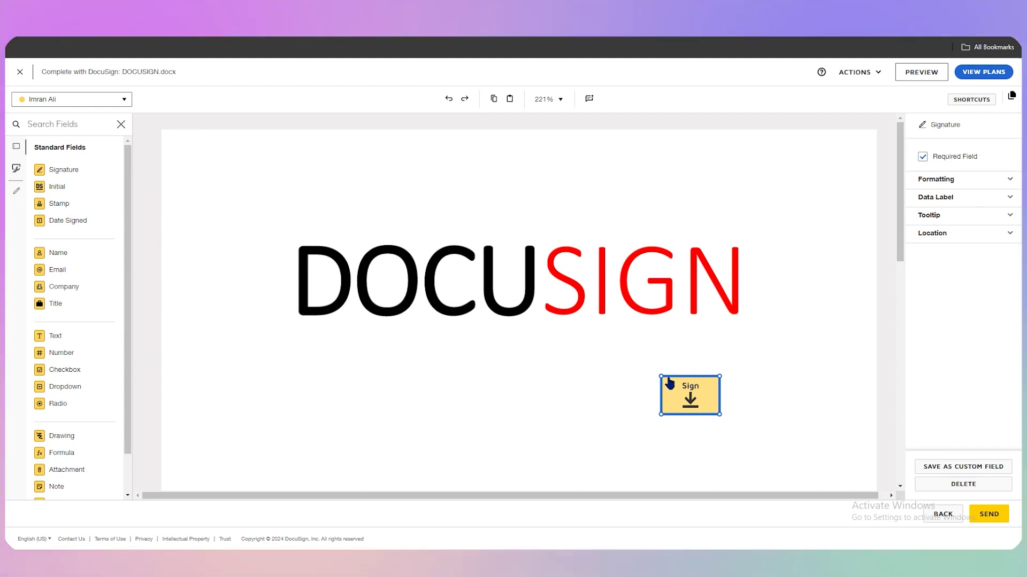
Move the Signature field to roughly beneath the middle of the DOCUSIGN heading
drag(685, 398, 551, 410)
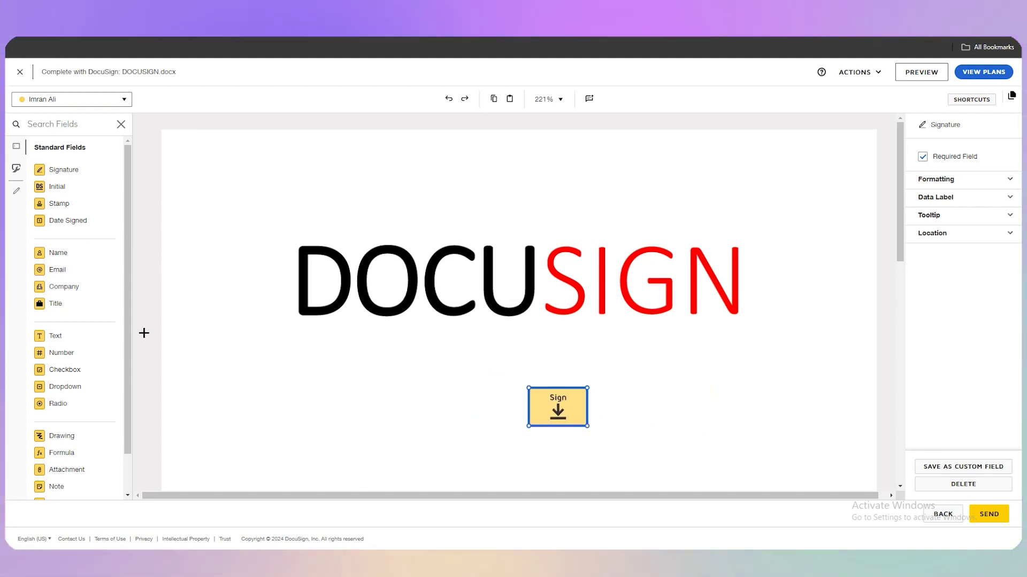
scroll(84, 227, down, 2)
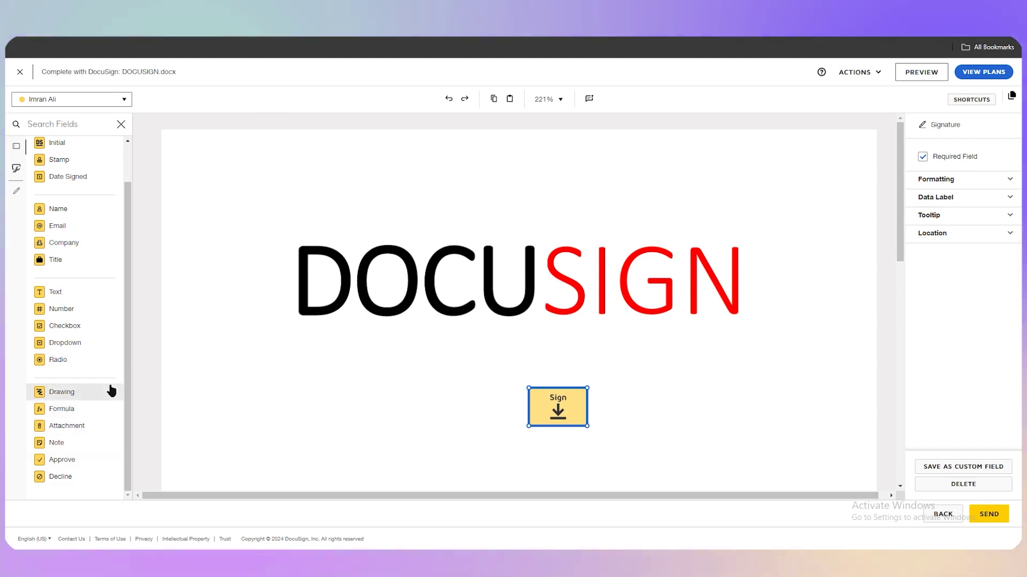
Move the Signature field beneath the red SIGN part of the DOCUSIGN heading and send the envelope
scroll(109, 391, up, 2)
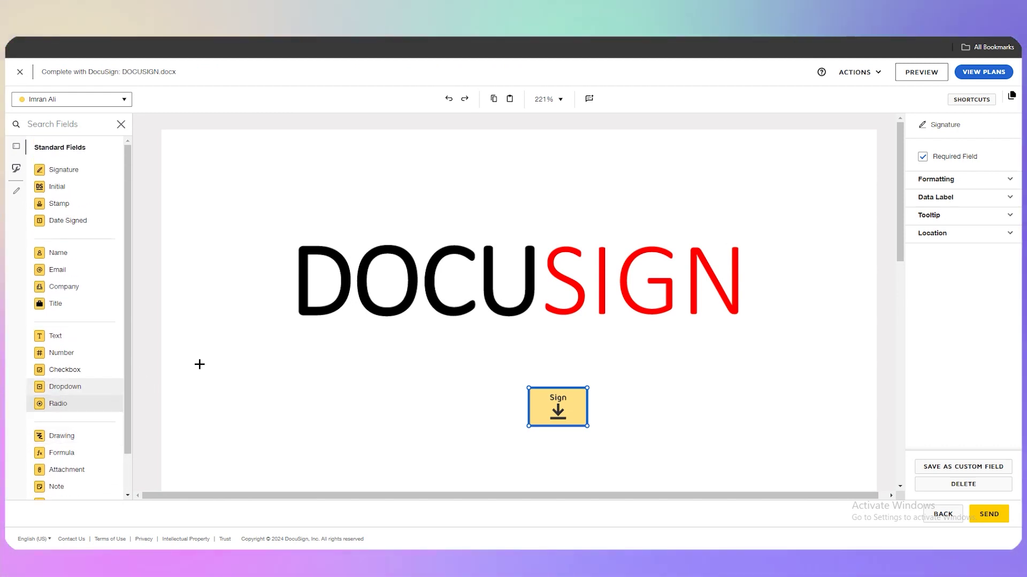
drag(562, 401, 689, 399)
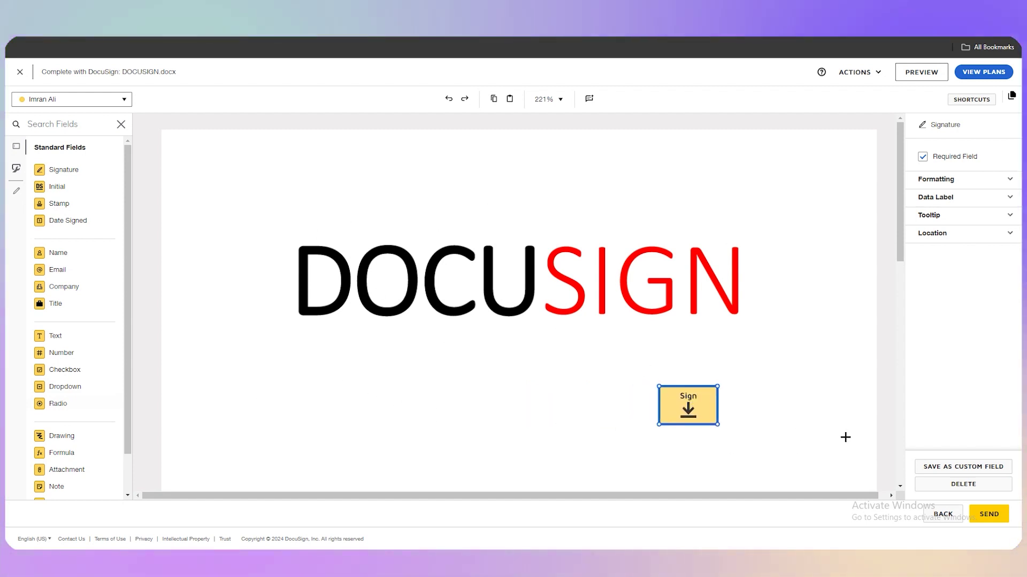
click(989, 516)
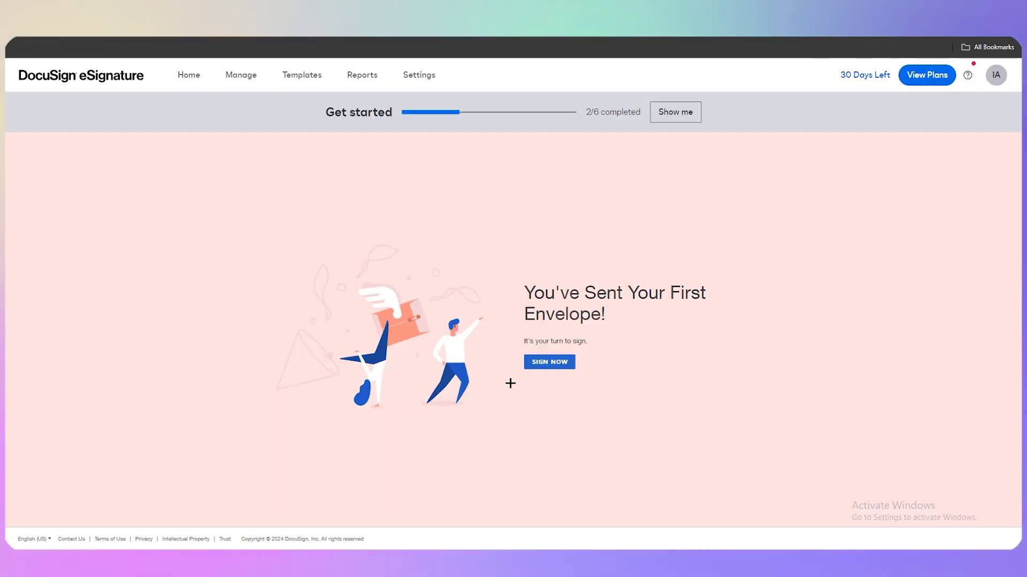
drag(522, 293, 609, 293)
drag(679, 292, 625, 314)
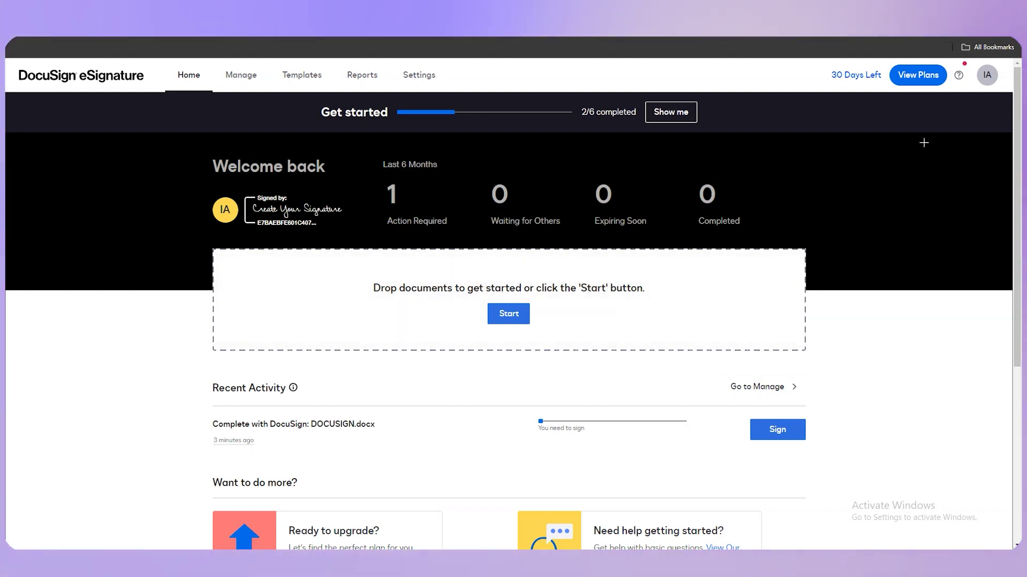
Open the profile's contacts settings and look at both the address book and the directory
click(987, 75)
click(924, 215)
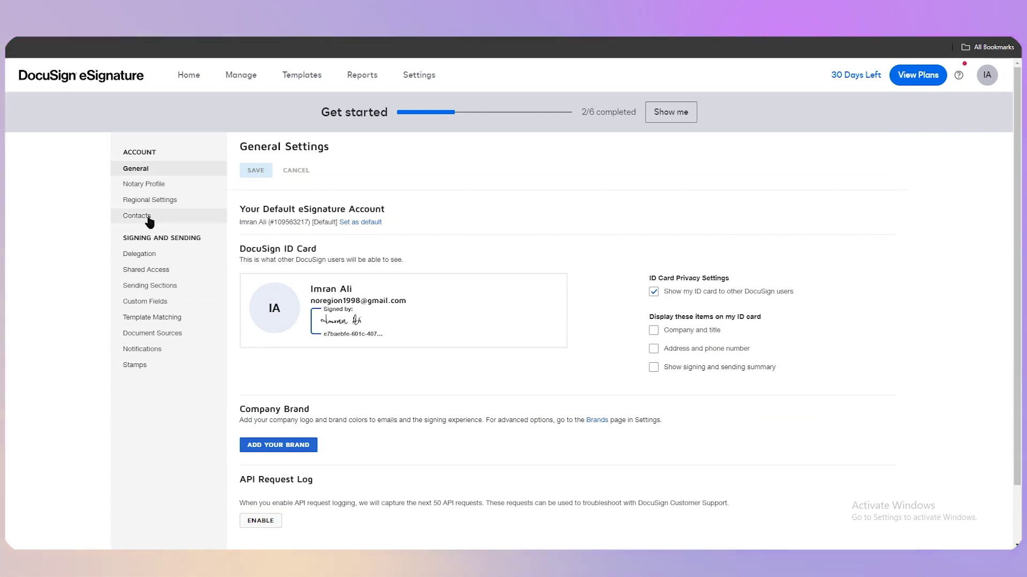
click(149, 219)
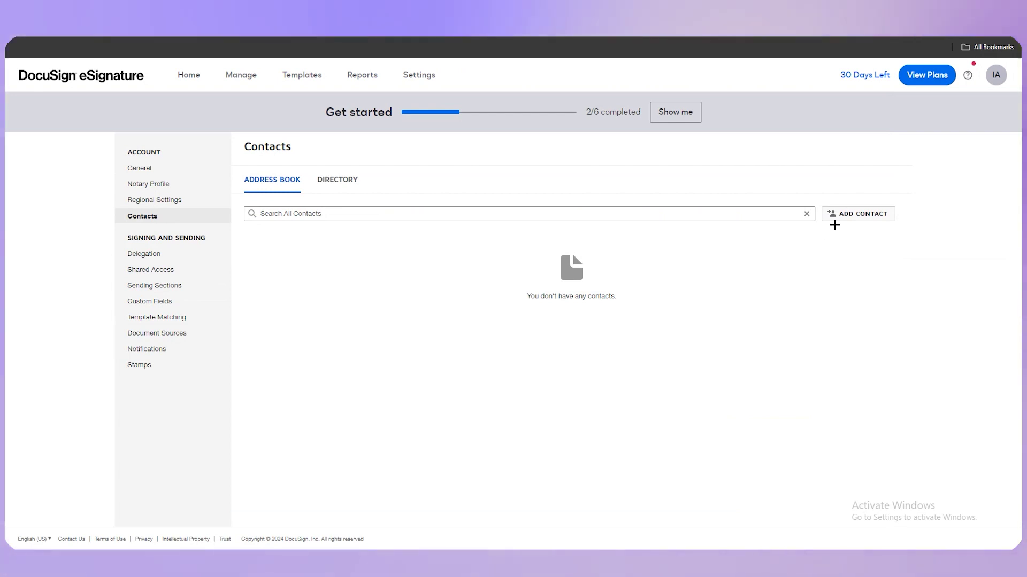
click(353, 178)
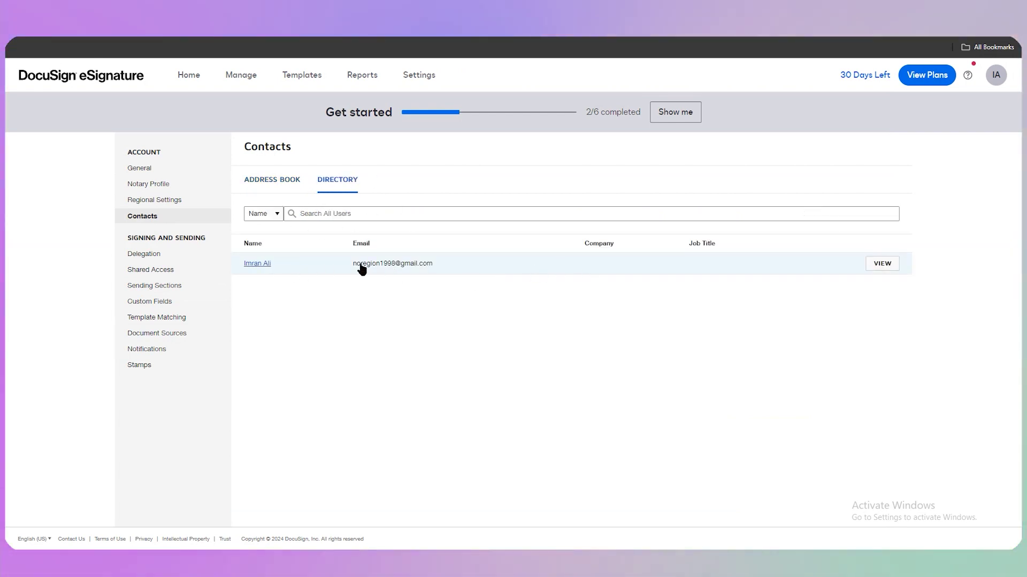
click(273, 182)
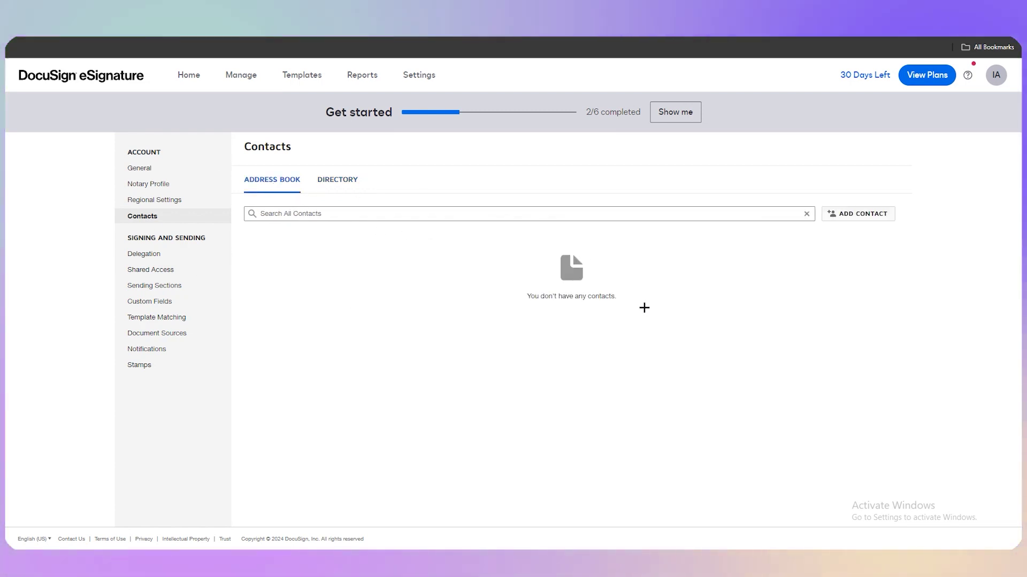
Look at the fields of the new contact form in the address book and close it without saving
click(861, 216)
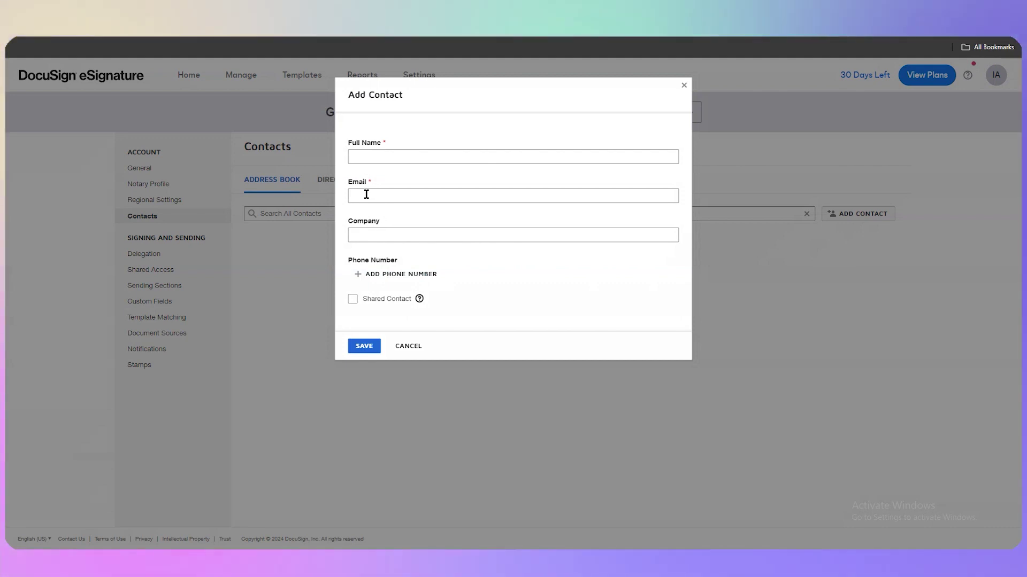
click(353, 208)
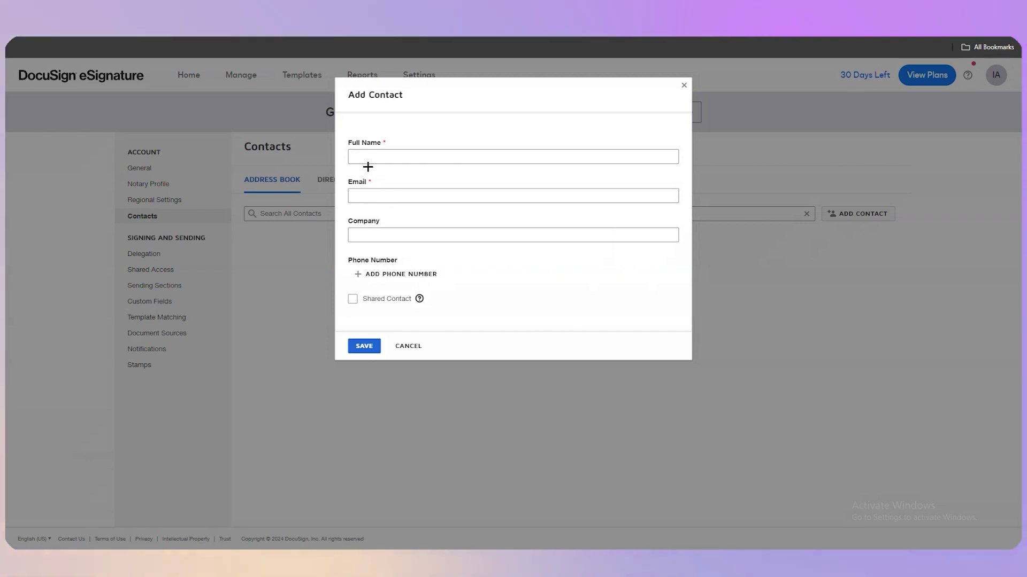
click(407, 346)
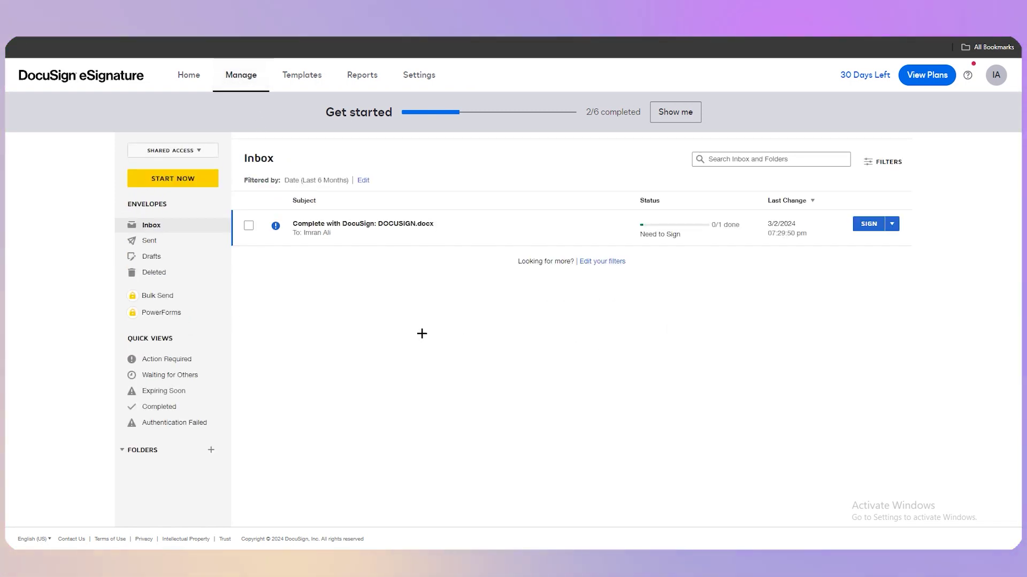
Open the sent DOCUSIGN.docx envelope for correction, look through its documents, recipients and message, and close it
click(150, 241)
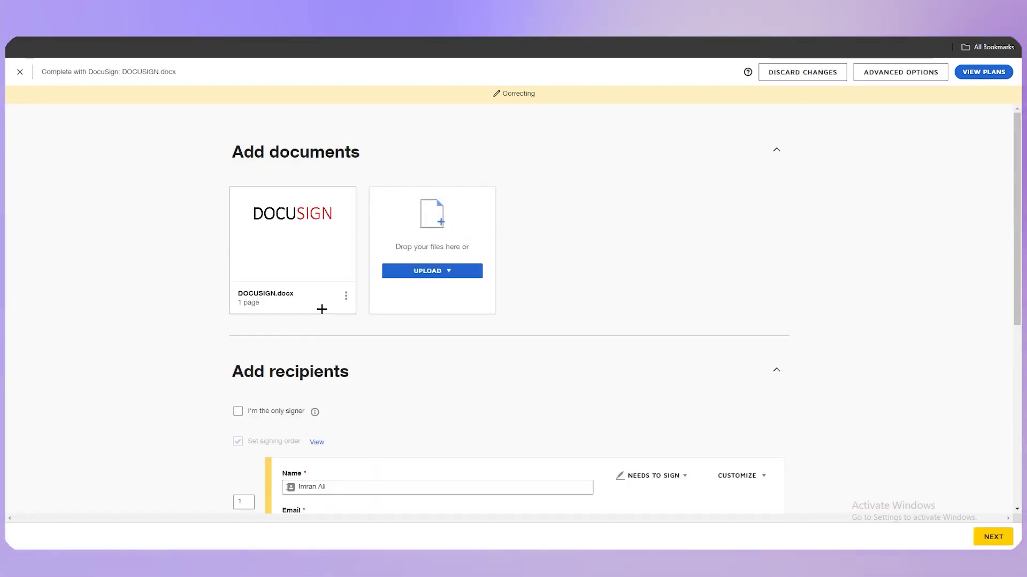
mouse_move(332, 265)
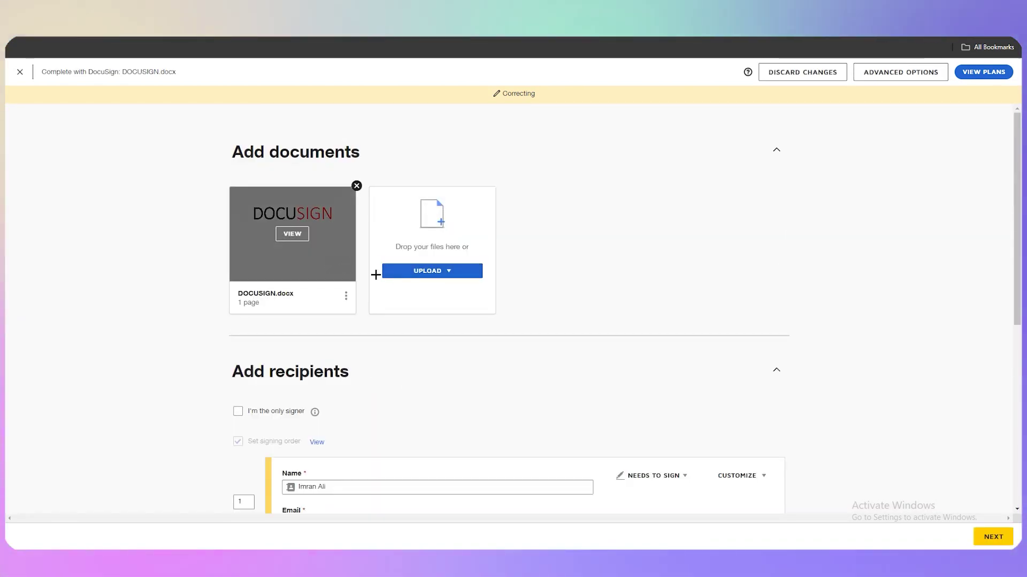
scroll(376, 391, down, 5)
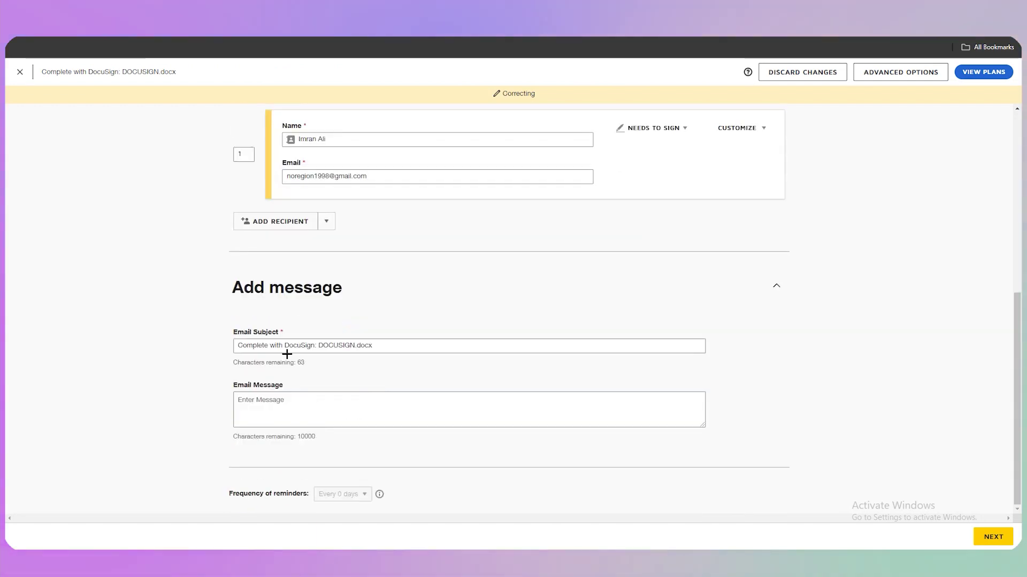
scroll(287, 355, up, 3)
scroll(385, 351, down, 3)
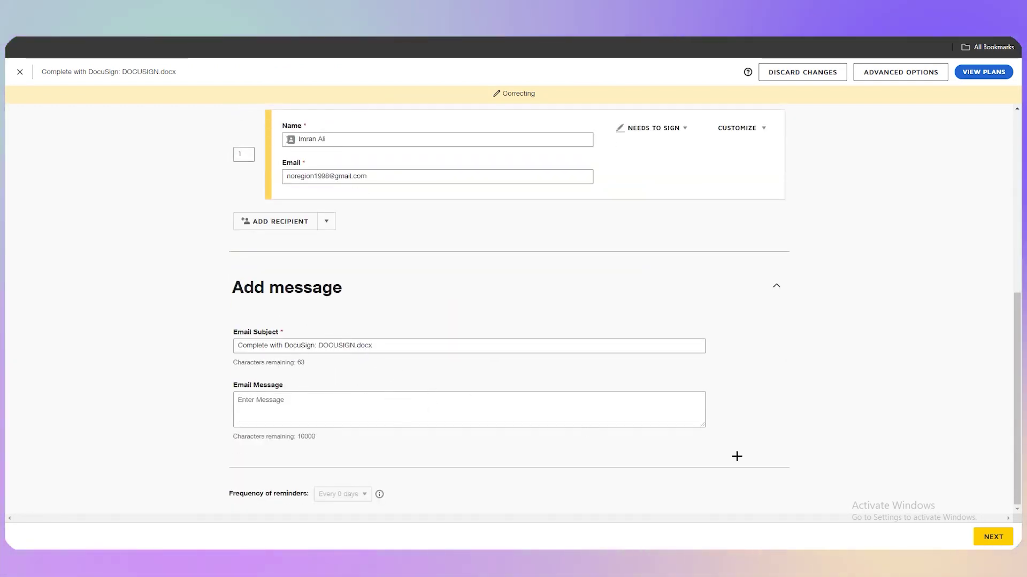
scroll(329, 444, up, 6)
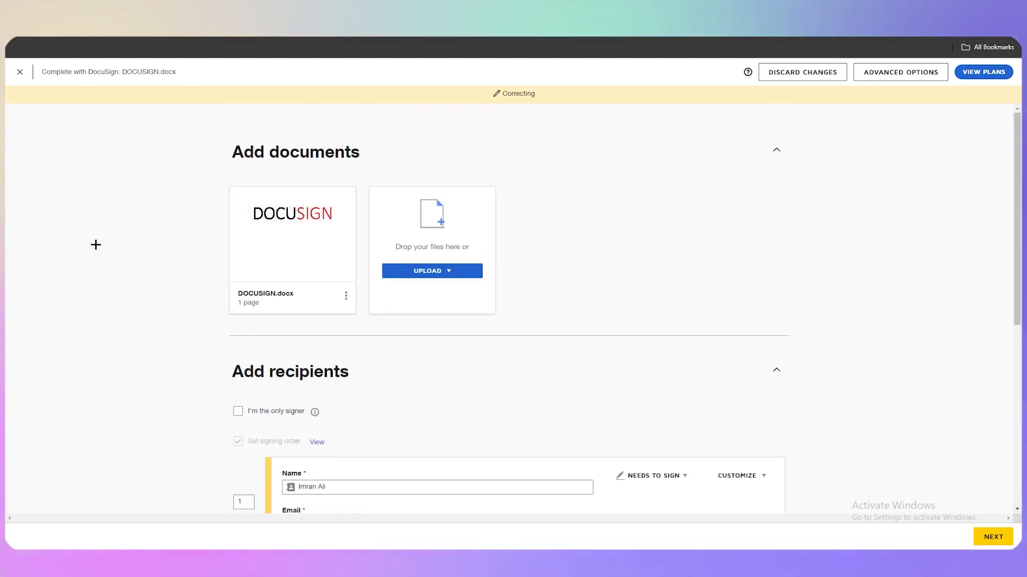
click(19, 80)
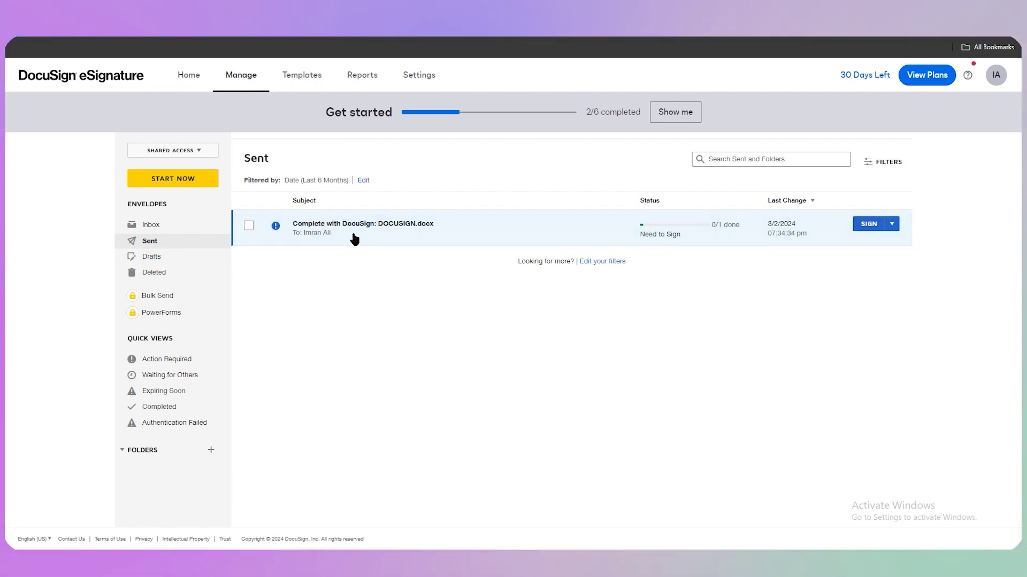
Save the sent envelope as a template named "Complete with DocuSign: DOCUSIGN.docx" and return to the home page
click(892, 225)
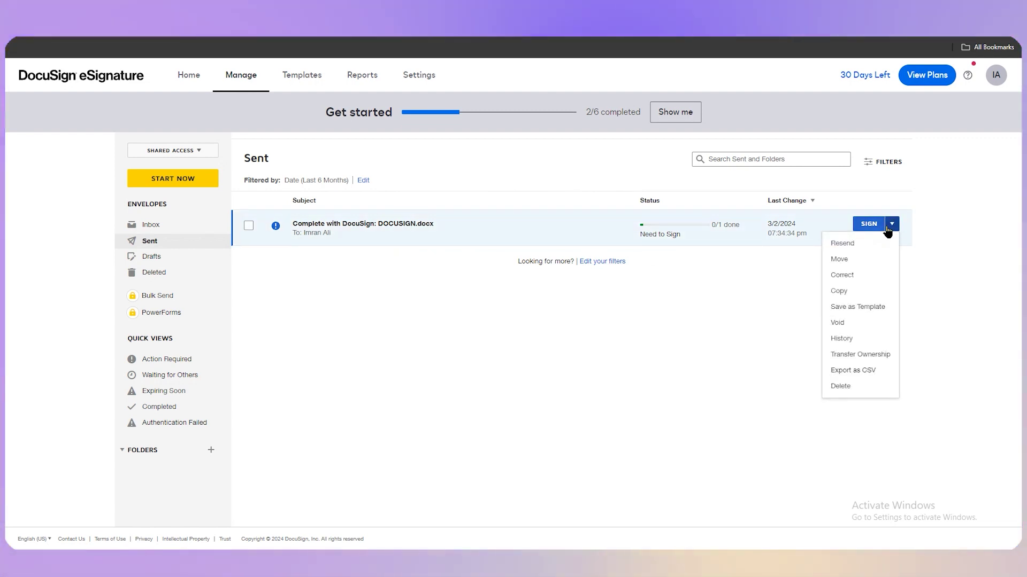
click(857, 309)
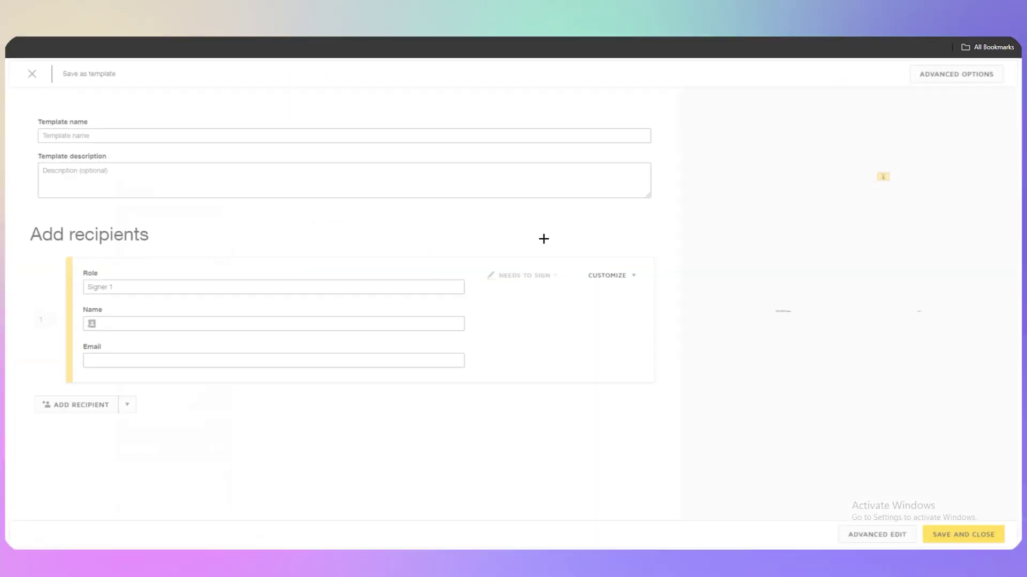
click(130, 137)
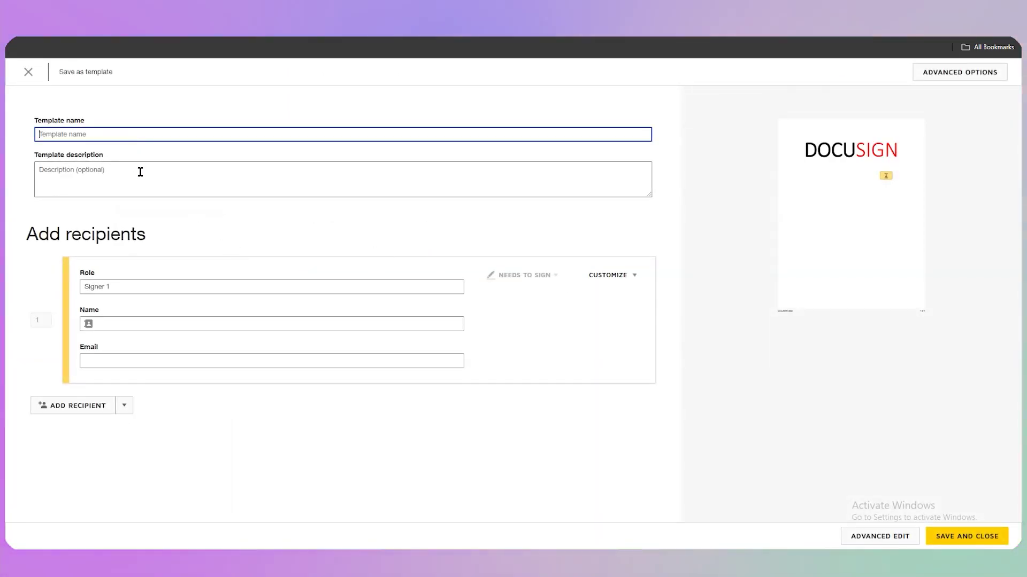
click(140, 181)
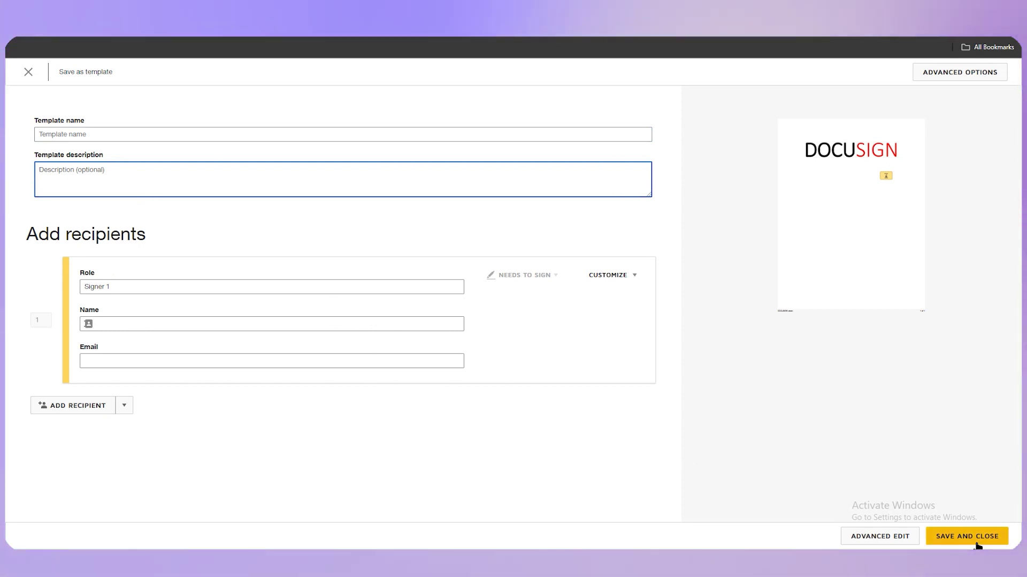
click(28, 72)
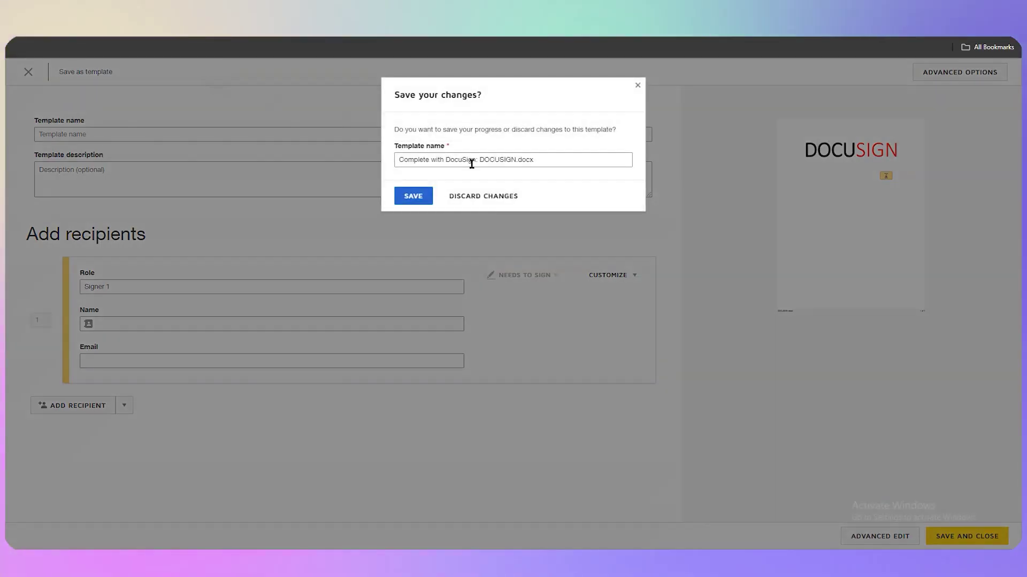
click(449, 196)
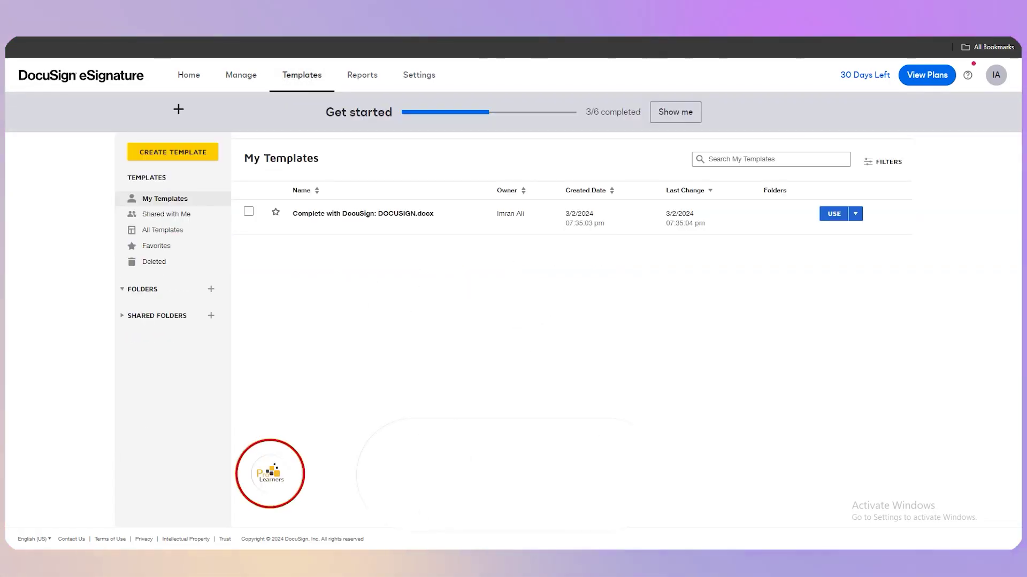
click(190, 76)
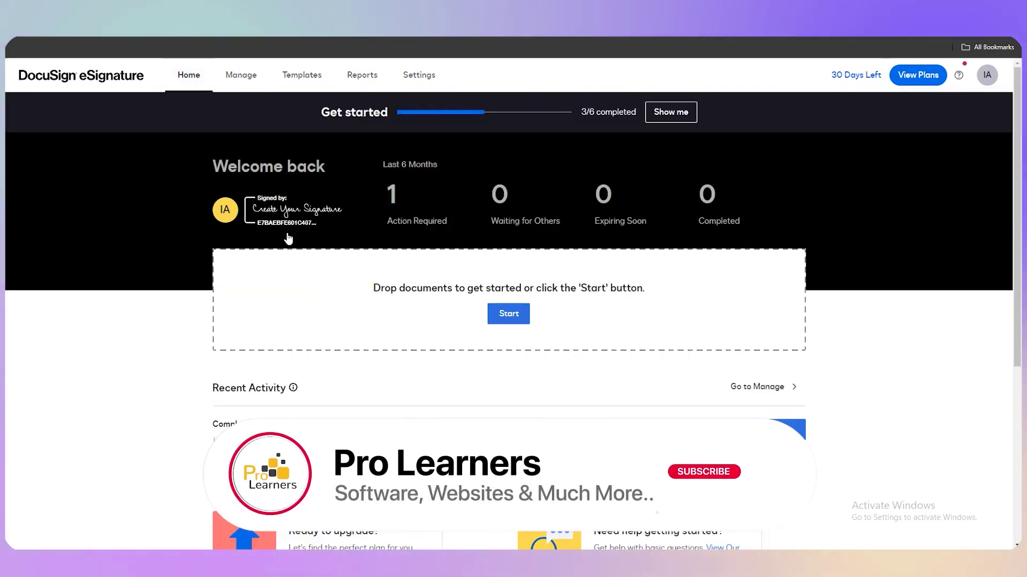